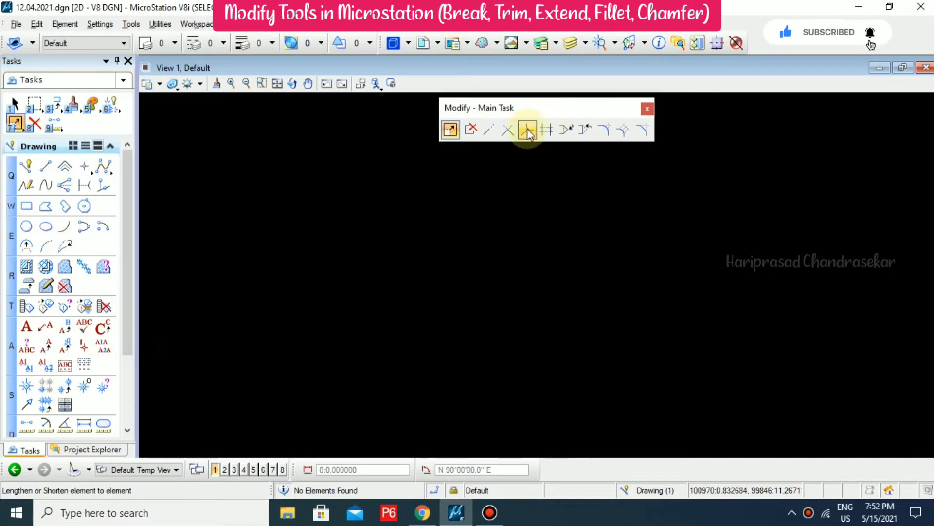
- Place an orthogonal, unfilled square block in the empty drawing view
{"action": "left_click", "coordinate": [456, 134]}
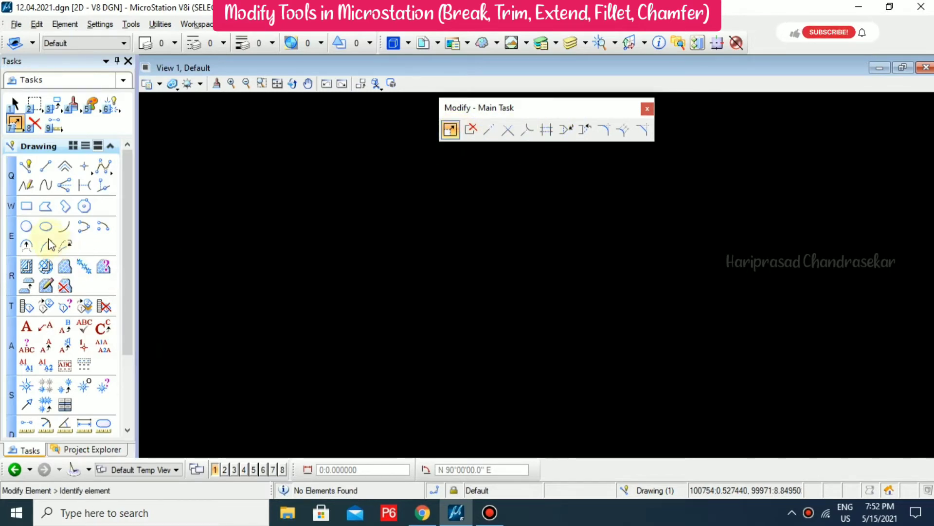
{"action": "left_click", "coordinate": [26, 205]}
{"action": "left_click", "coordinate": [285, 234]}
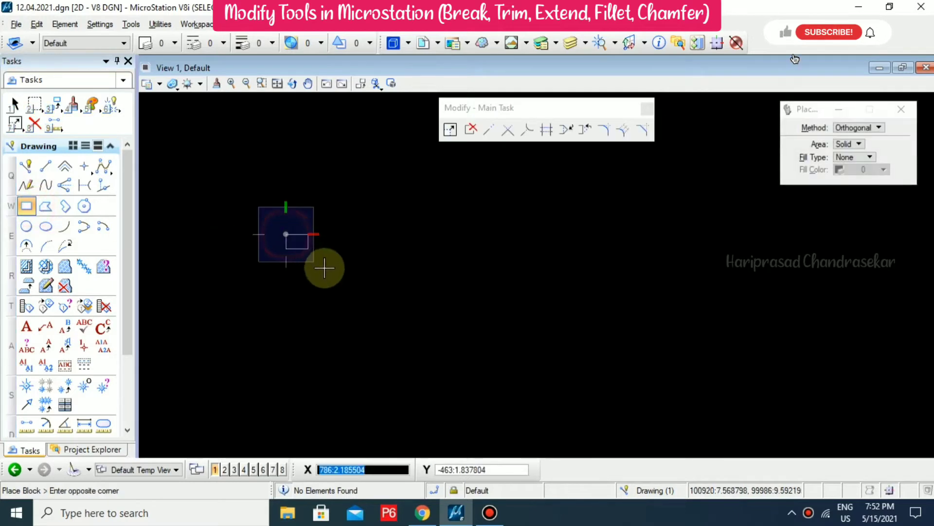
{"action": "left_click", "coordinate": [350, 299]}
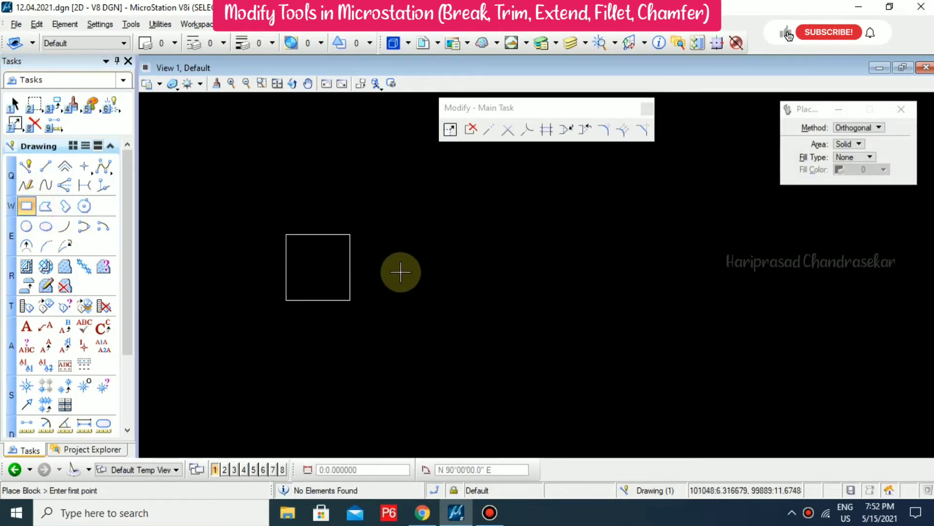
- Place a circle by center just right of the block, with a radius of about 51 units
{"action": "left_click", "coordinate": [26, 225]}
{"action": "left_click", "coordinate": [429, 292]}
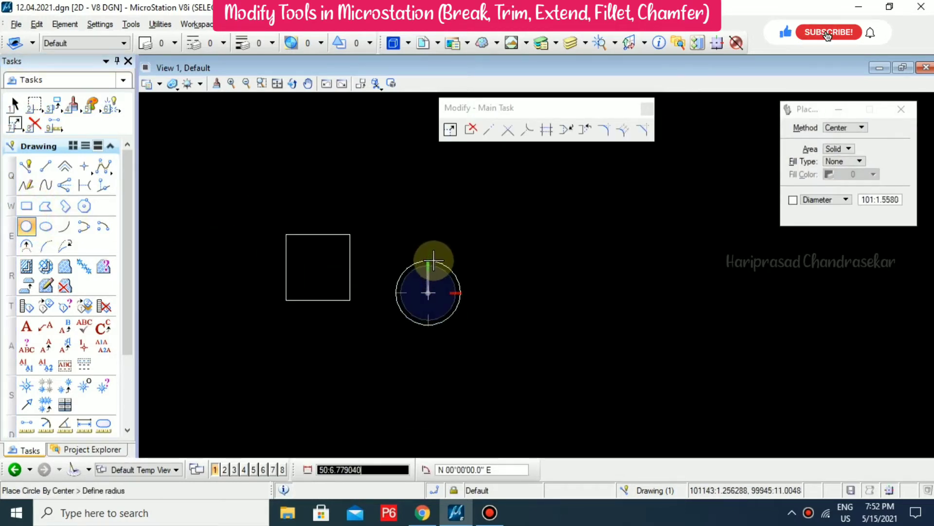
{"action": "left_click", "coordinate": [433, 260]}
- Place an ellipse by center right of the circle, with a vertical radius of about 52 units and a horizontal radius of about 83
{"action": "left_click", "coordinate": [46, 226]}
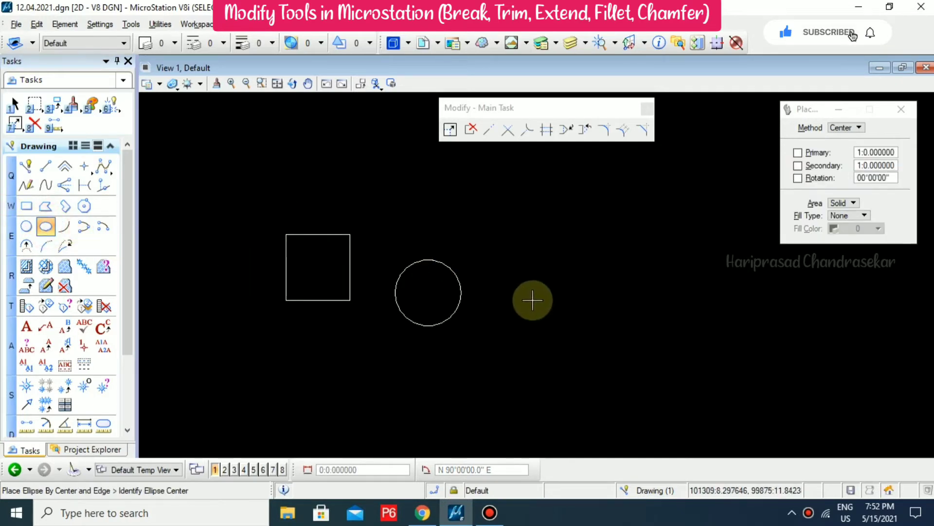
{"action": "left_click", "coordinate": [532, 300]}
{"action": "left_click", "coordinate": [533, 268]}
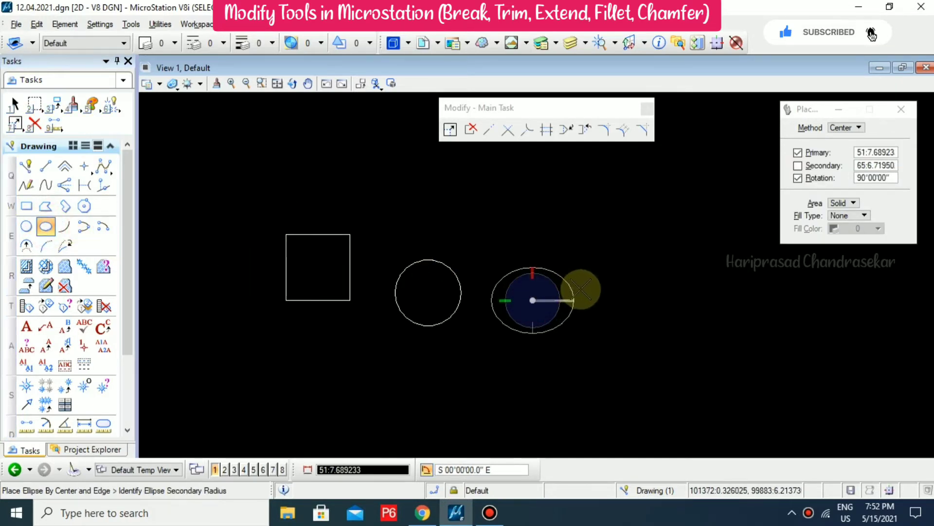
{"action": "left_click", "coordinate": [585, 291]}
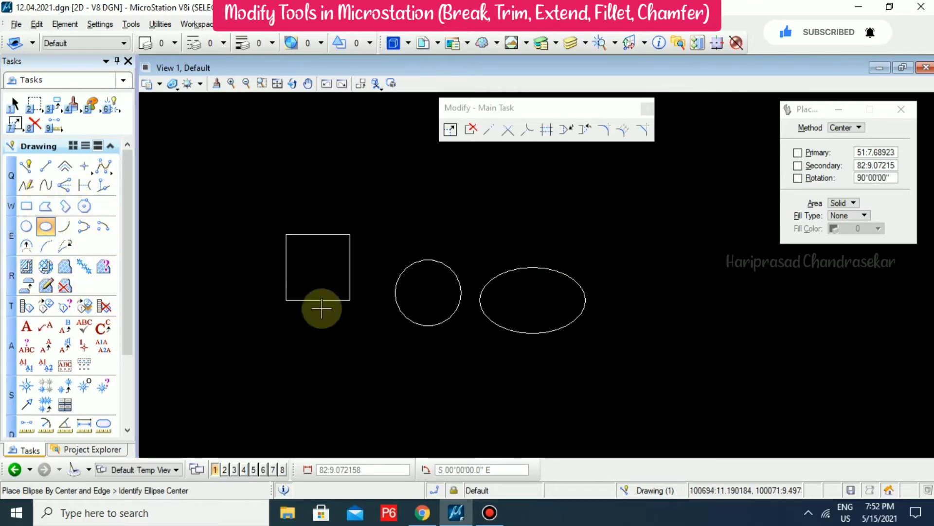
{"action": "right_click", "coordinate": [416, 226]}
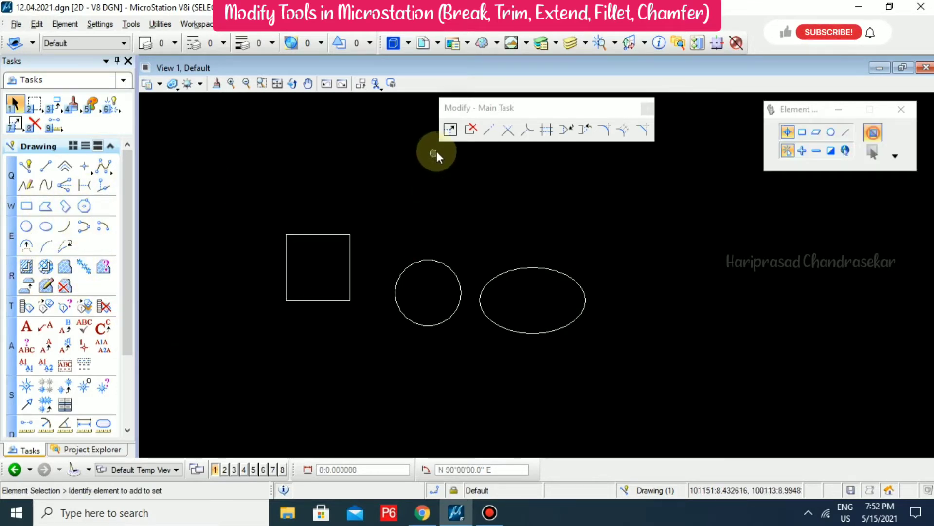
- Widen the block with Modify Element by moving its upper-left corner horizontally outward
{"action": "left_click", "coordinate": [452, 129]}
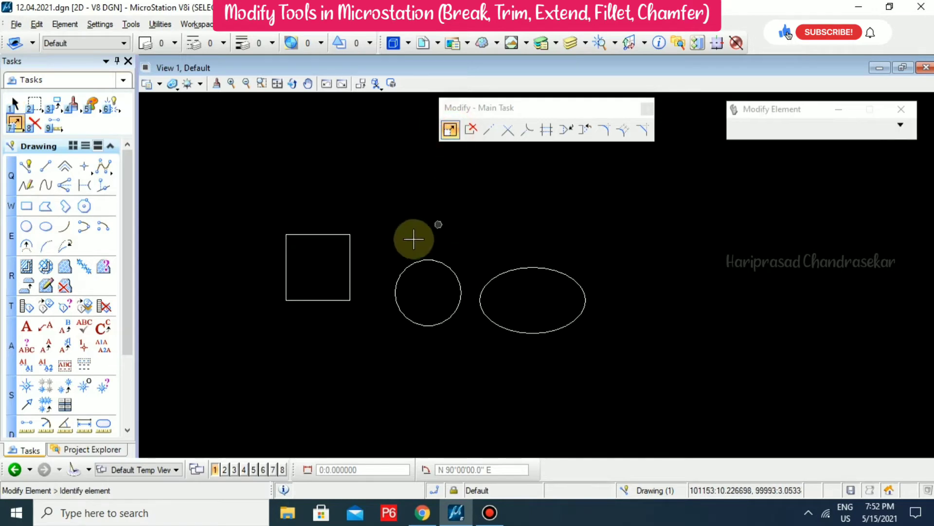
{"action": "left_click", "coordinate": [286, 235]}
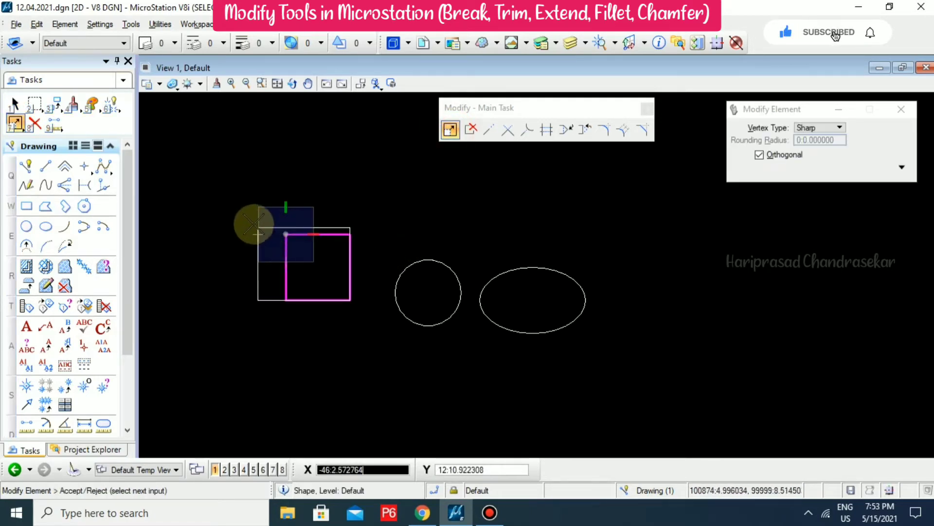
{"action": "left_click", "coordinate": [212, 234]}
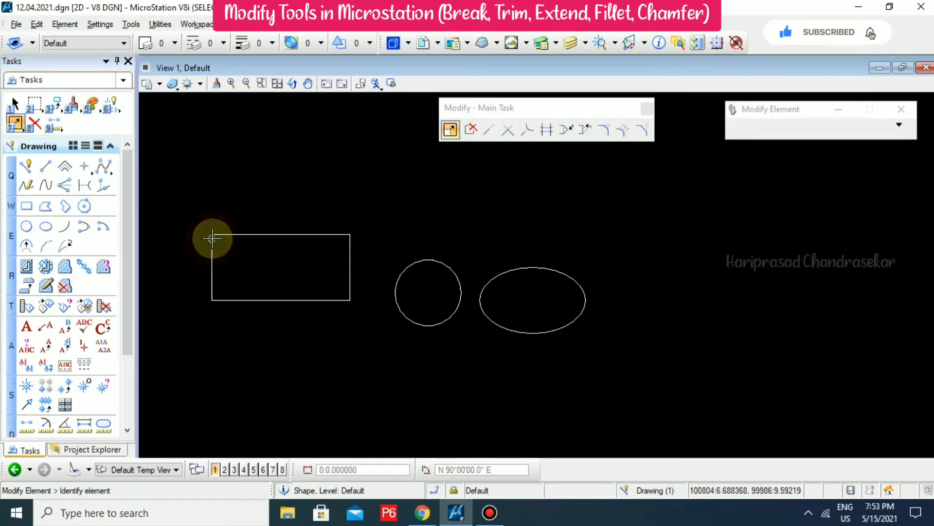
- Raise the block's top edge by about 52 units and move its lower-right corner up and inward
{"action": "left_click", "coordinate": [281, 234]}
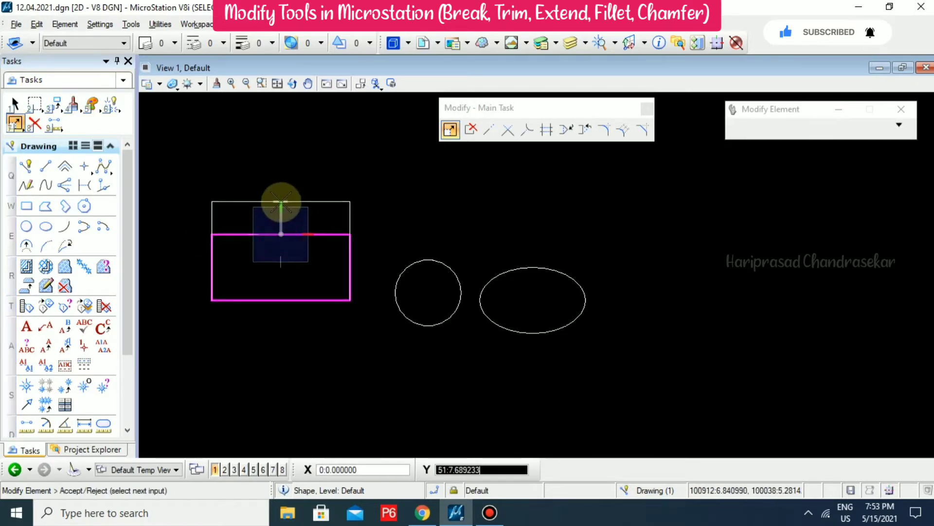
{"action": "left_click", "coordinate": [281, 198]}
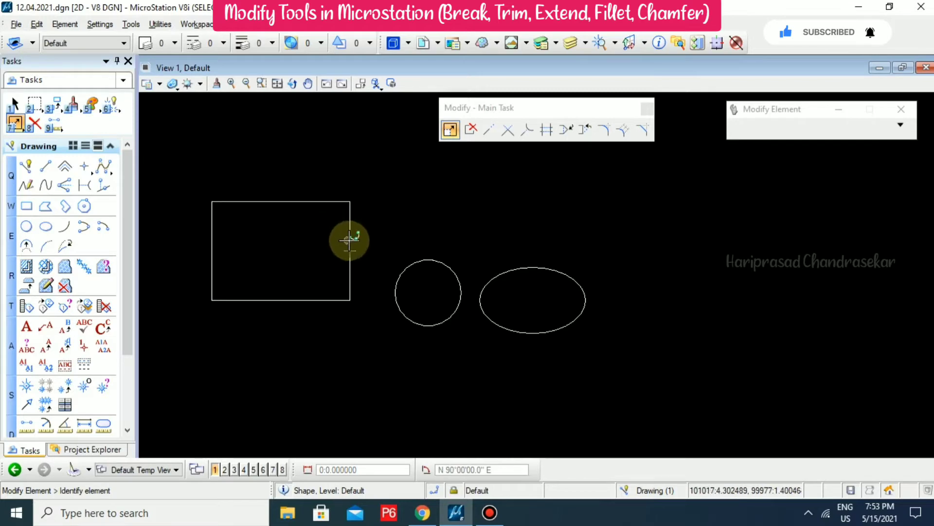
{"action": "left_click", "coordinate": [349, 299]}
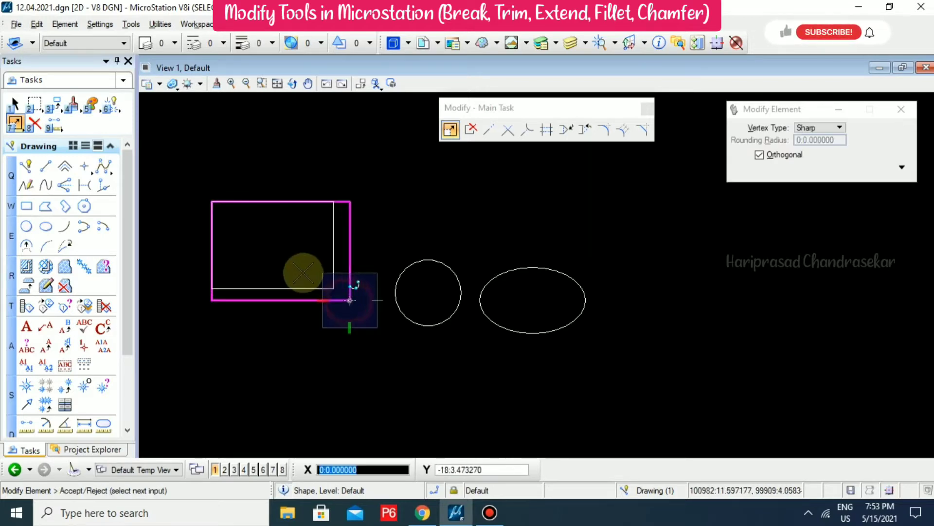
{"action": "left_click", "coordinate": [322, 235]}
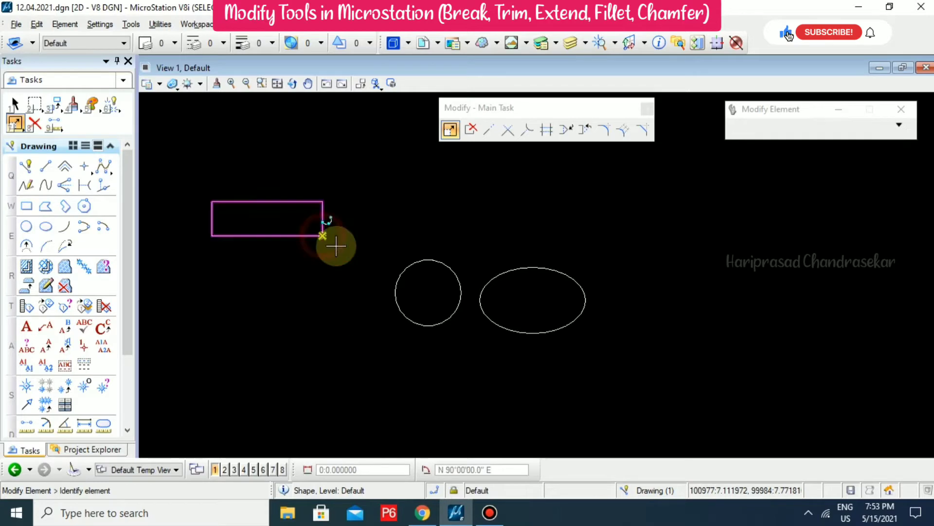
- Shrink the circle to a radius of about 29 units and reduce both ellipse axes, with the vertical radius at about 32 units
{"action": "left_click", "coordinate": [432, 260]}
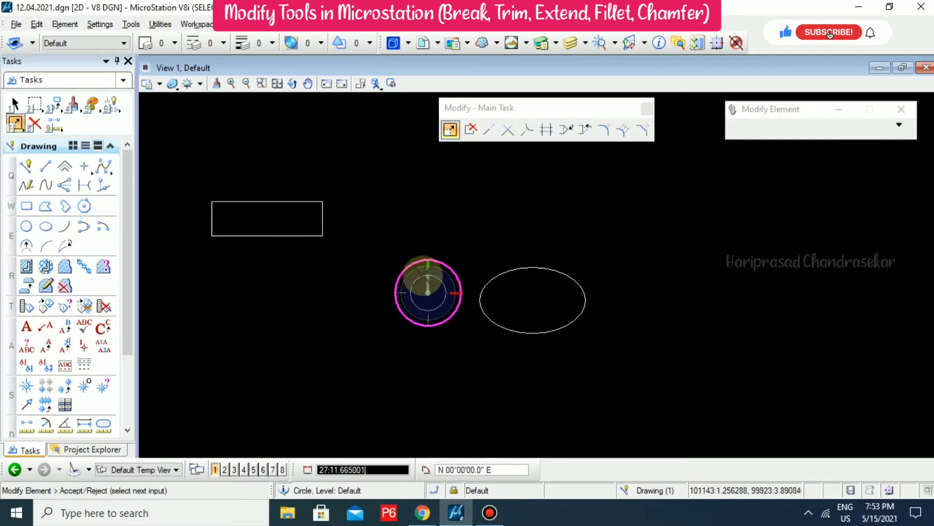
{"action": "left_click", "coordinate": [427, 274]}
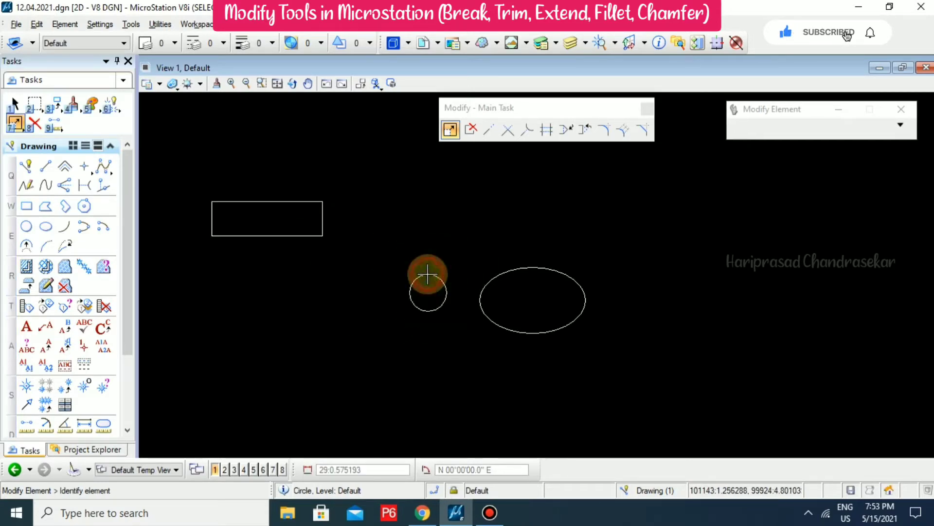
{"action": "left_click", "coordinate": [534, 268]}
{"action": "left_click", "coordinate": [534, 280]}
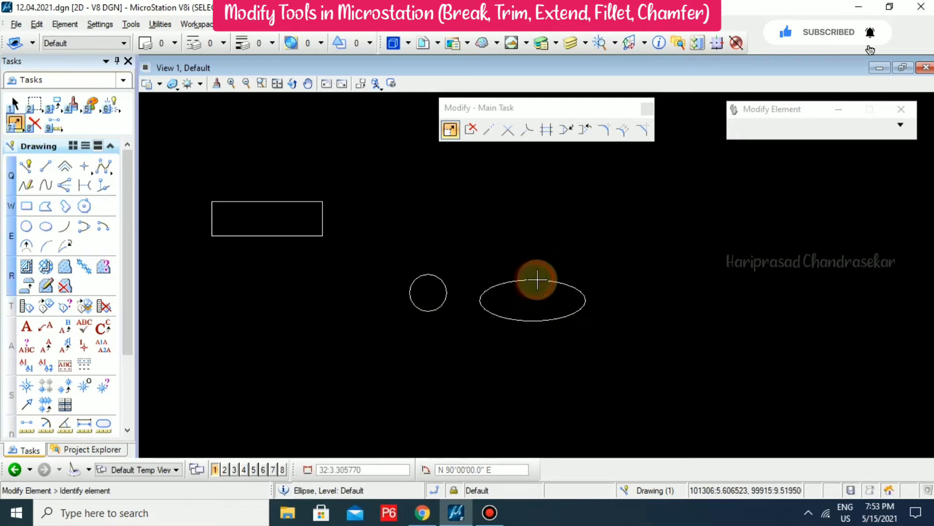
{"action": "left_click", "coordinate": [586, 298]}
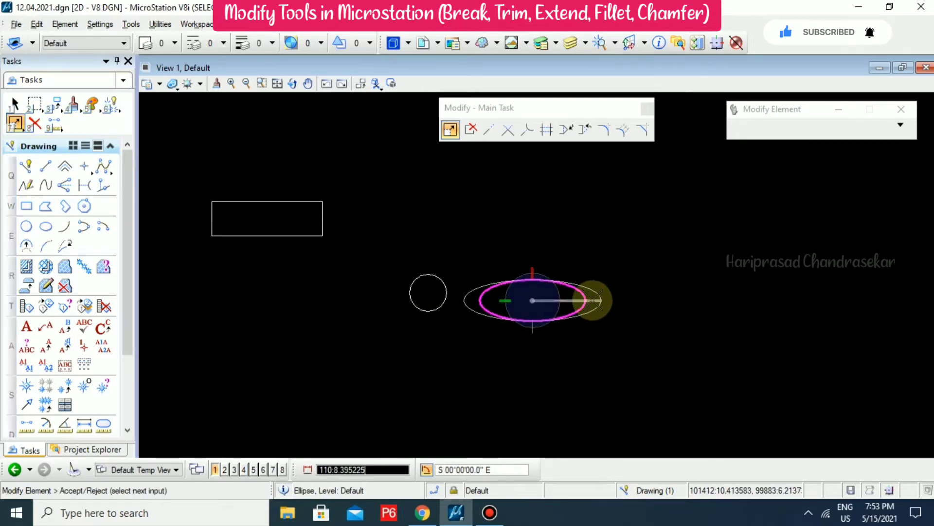
{"action": "left_click", "coordinate": [570, 300]}
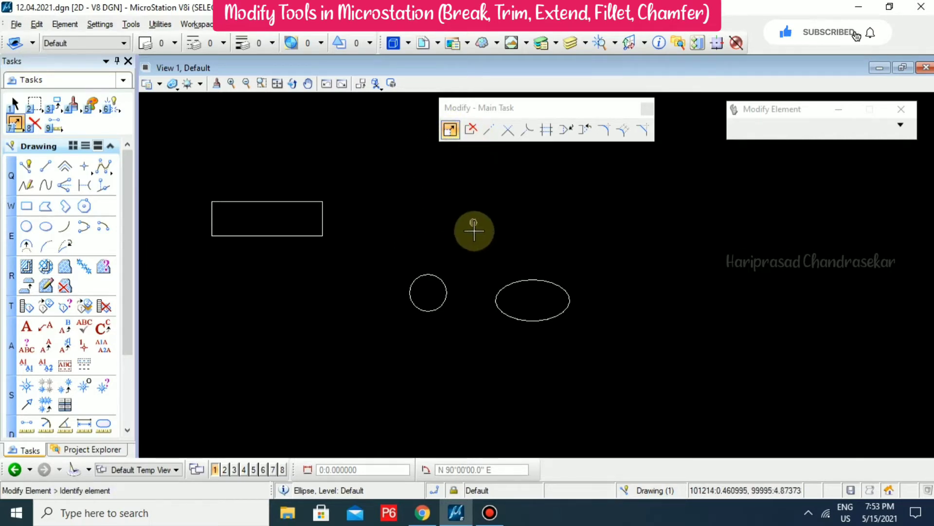
- Review the SmartLine modification options of Modify Element, including its vertex settings
{"action": "left_click", "coordinate": [472, 133]}
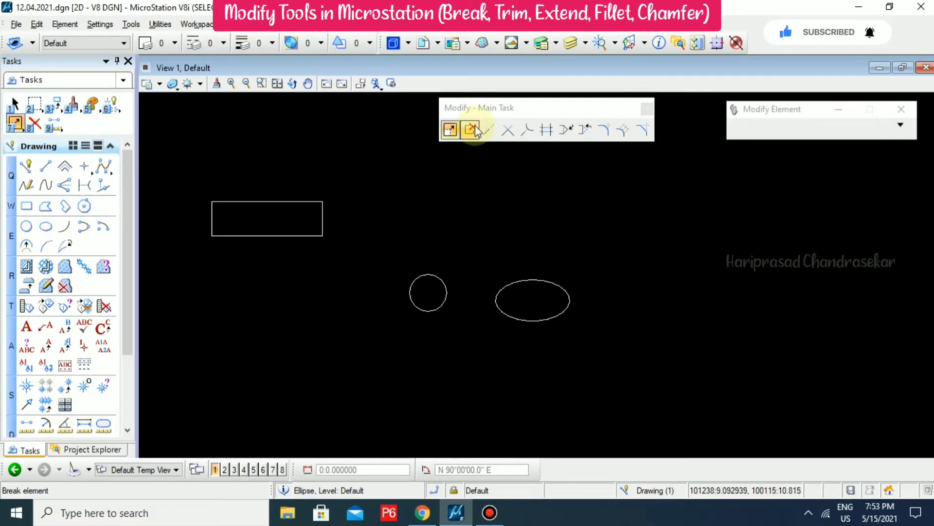
{"action": "left_click", "coordinate": [901, 124]}
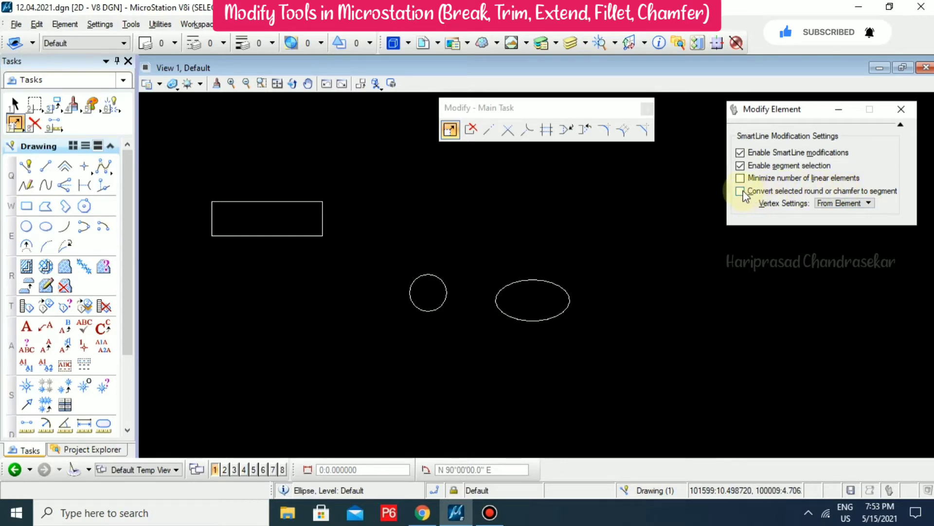
{"action": "left_click", "coordinate": [838, 203]}
{"action": "left_click", "coordinate": [836, 204]}
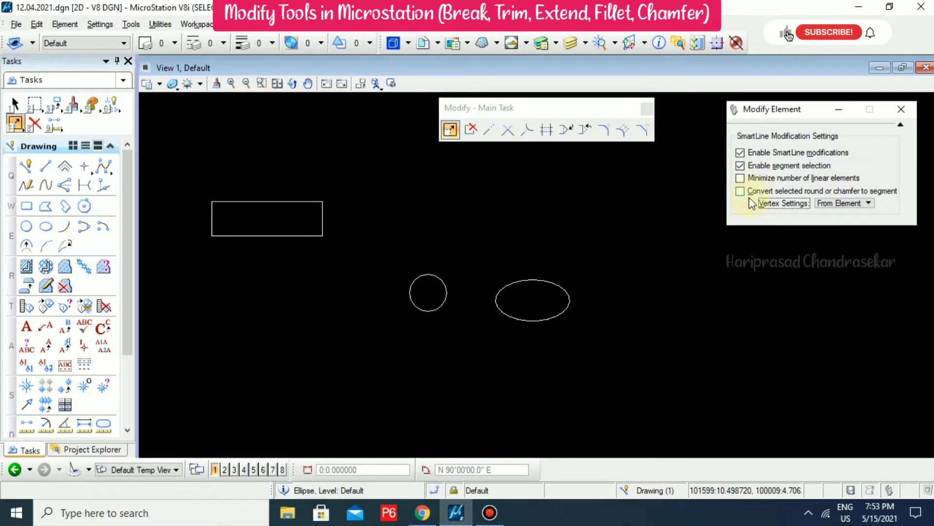
{"action": "left_click", "coordinate": [901, 110]}
- Partially delete the block's top edge with Break Element, from its upper-left corner to the edge's midpoint, about 87 units
{"action": "left_click", "coordinate": [471, 129]}
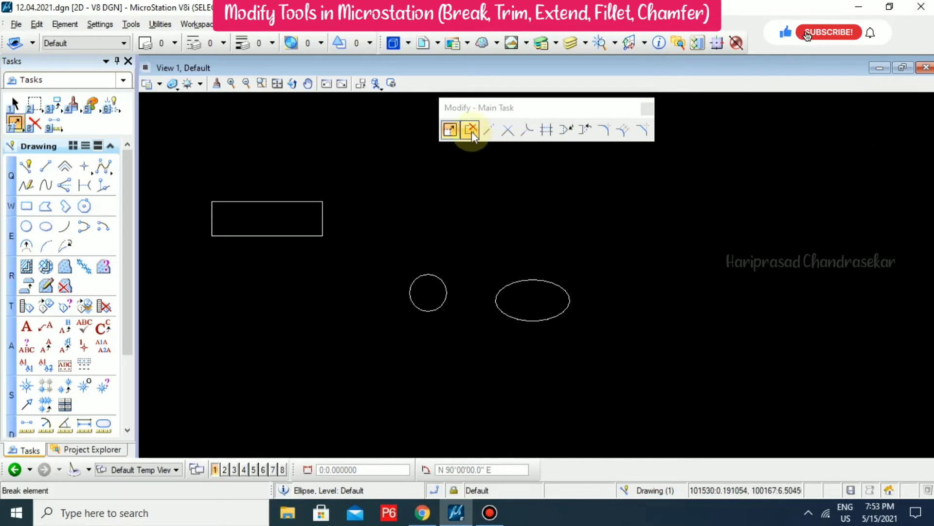
{"action": "left_click", "coordinate": [471, 130]}
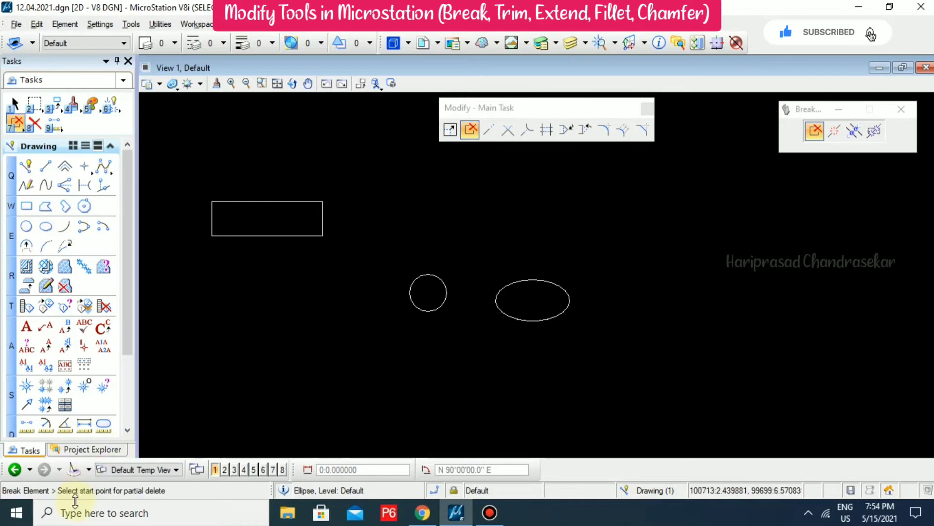
{"action": "left_click", "coordinate": [214, 202]}
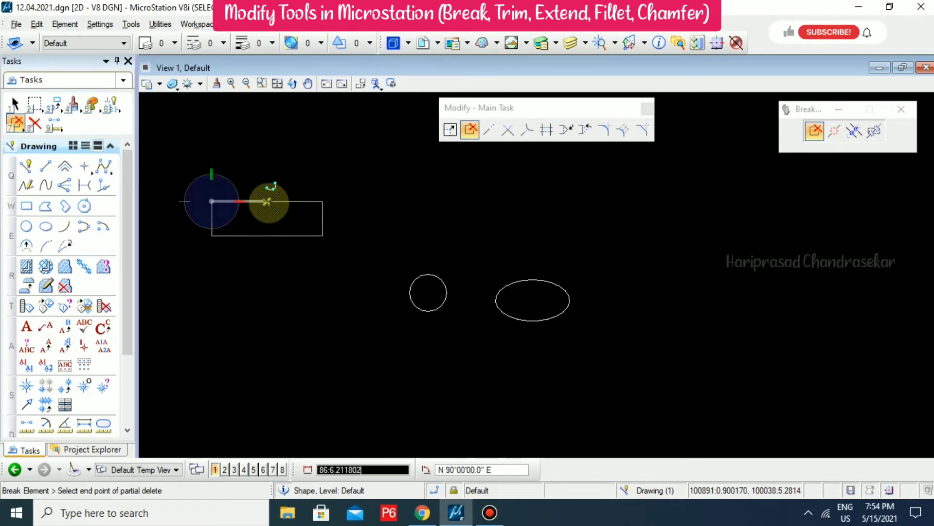
{"action": "left_click", "coordinate": [267, 201]}
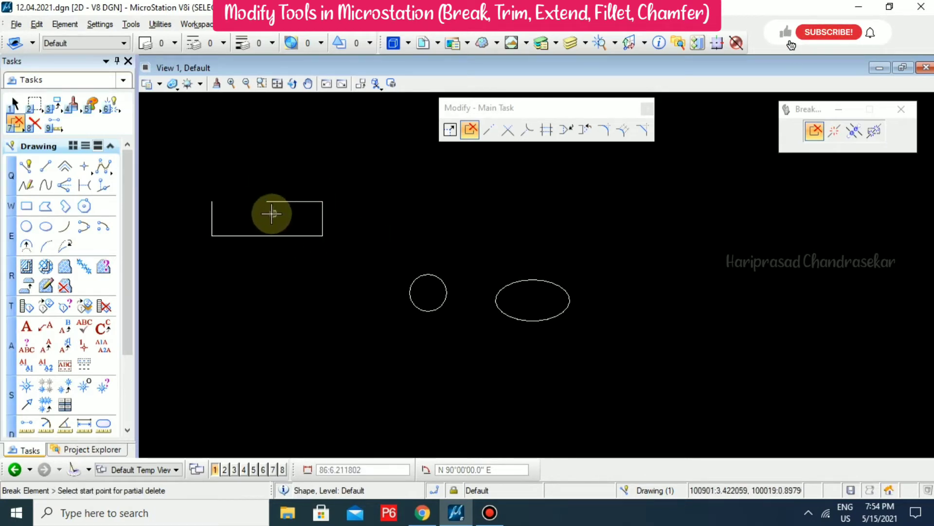
- Break the remaining top edge of the block at a point near its middle and select each piece to check the split
{"action": "left_click", "coordinate": [831, 132]}
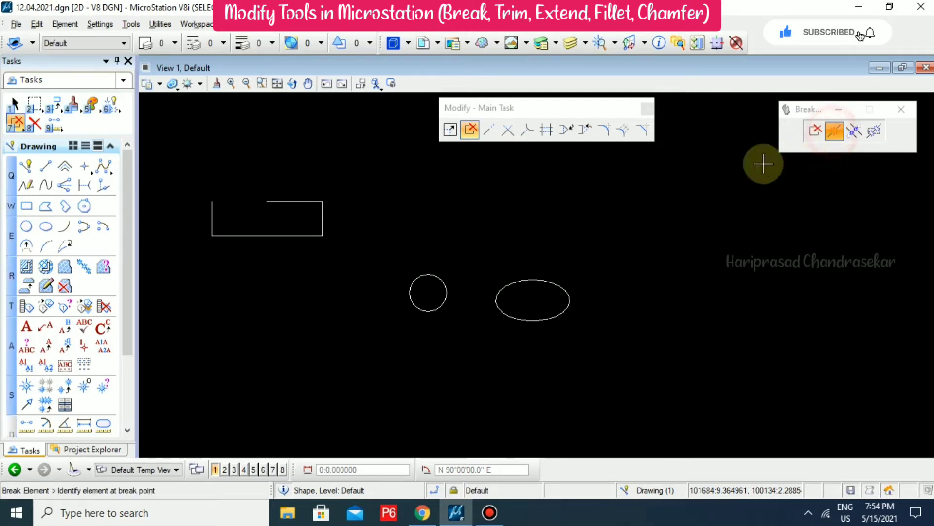
{"action": "left_click", "coordinate": [296, 200]}
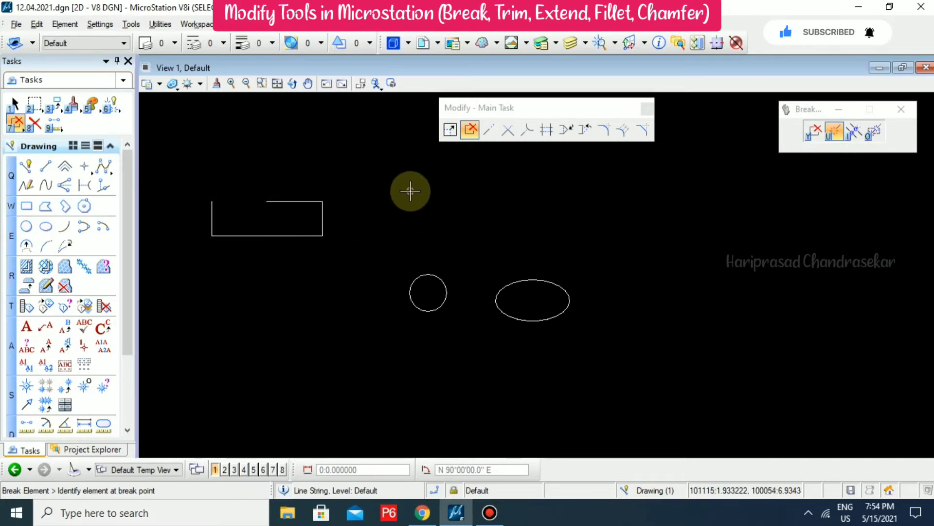
{"action": "key", "text": "Escape"}
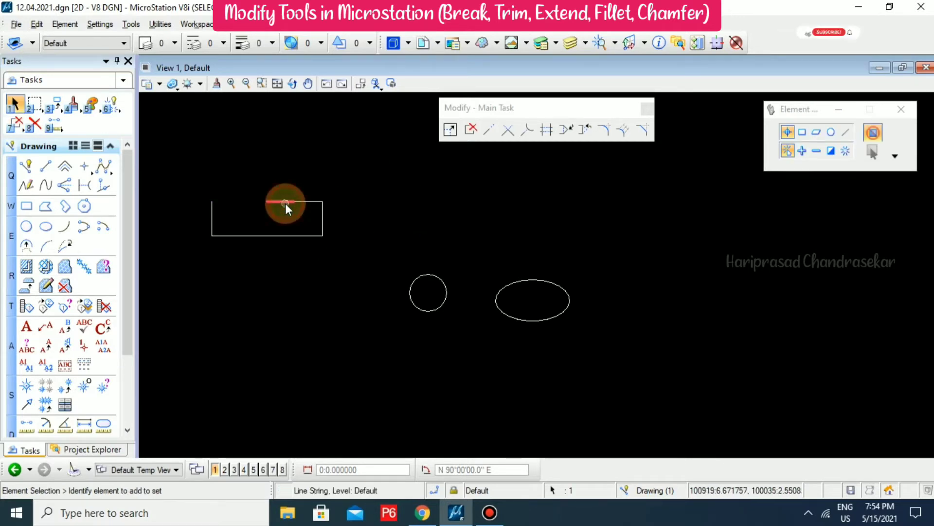
{"action": "left_click", "coordinate": [313, 202]}
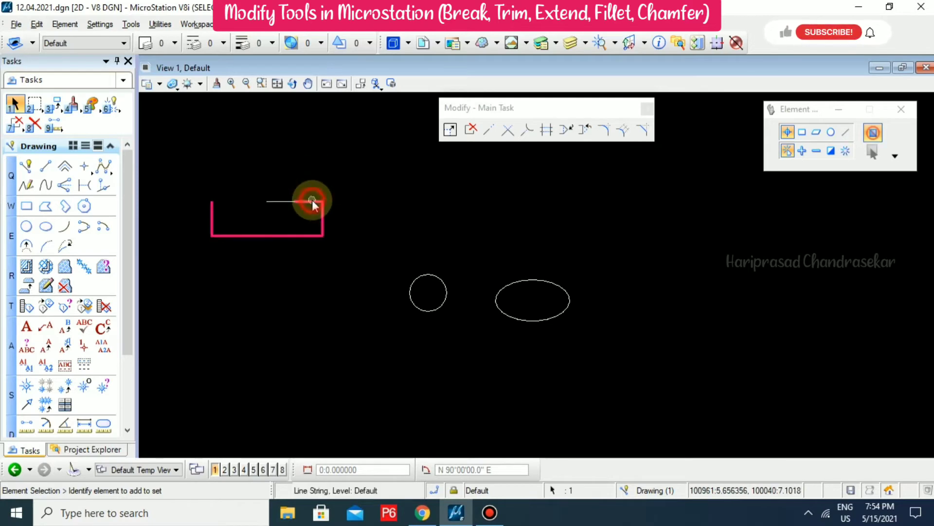
{"action": "left_click", "coordinate": [284, 183]}
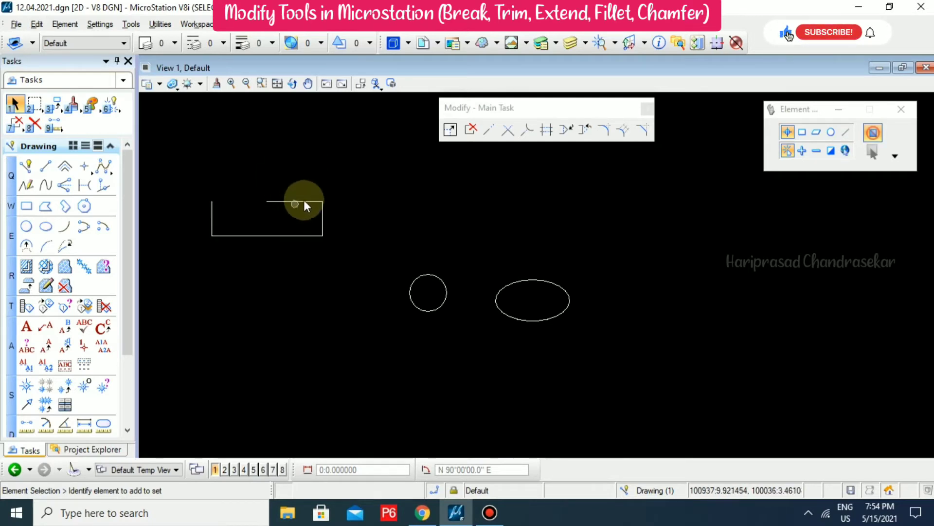
- Break the block's bottom edge by drag line, from its lower-right corner past the edge's midpoint, and select the resulting piece to check the split
{"action": "left_click", "coordinate": [469, 131]}
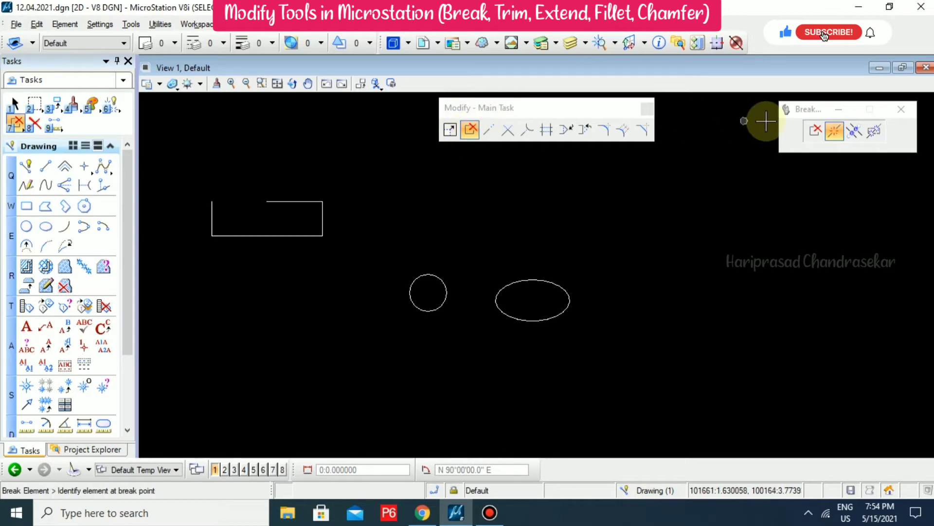
{"action": "left_click", "coordinate": [854, 130]}
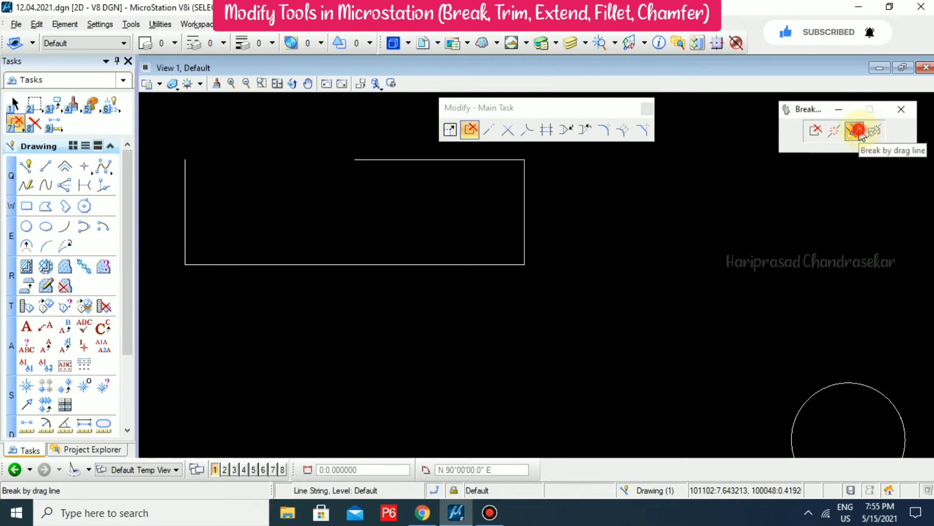
{"action": "left_click", "coordinate": [525, 264]}
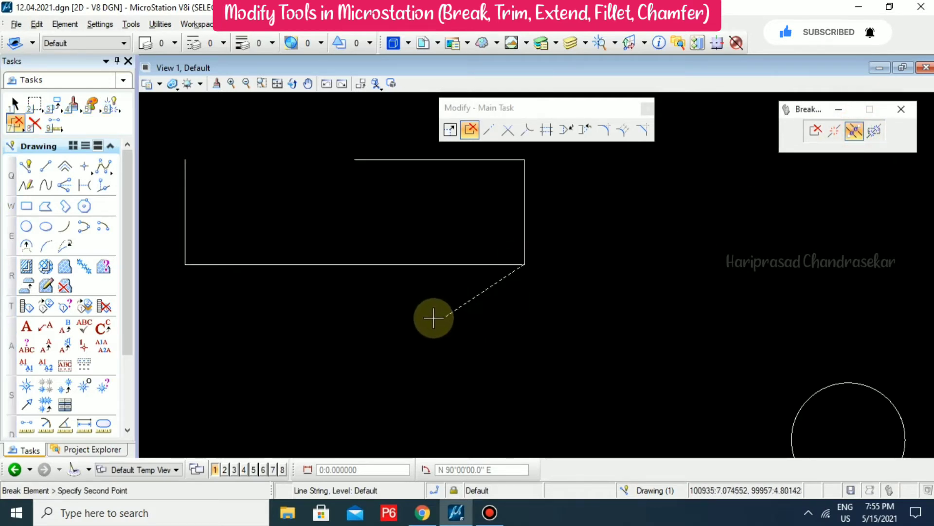
{"action": "left_click", "coordinate": [353, 263]}
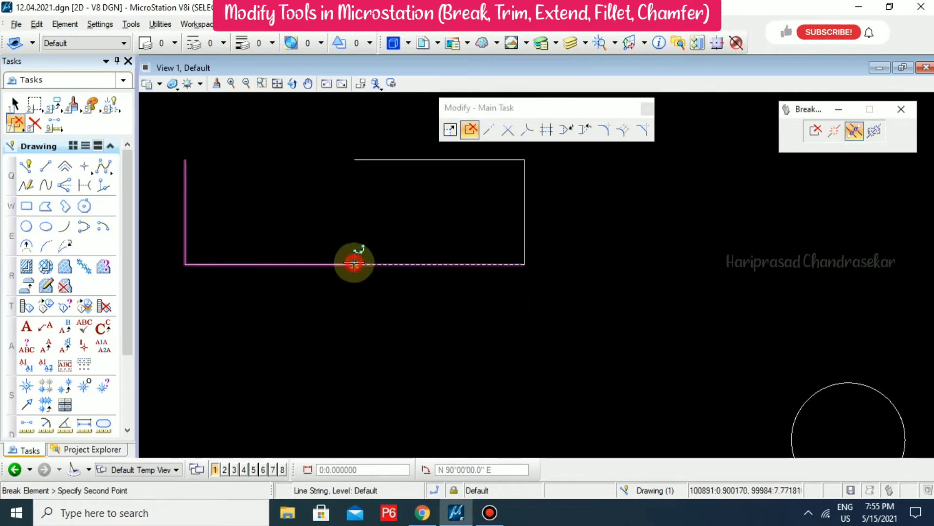
{"action": "left_click", "coordinate": [359, 309]}
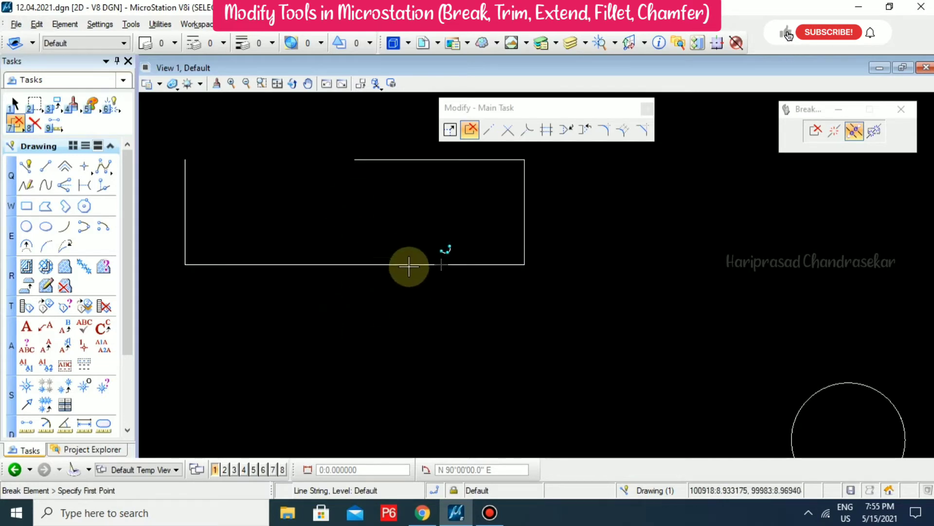
{"action": "key", "text": "Escape"}
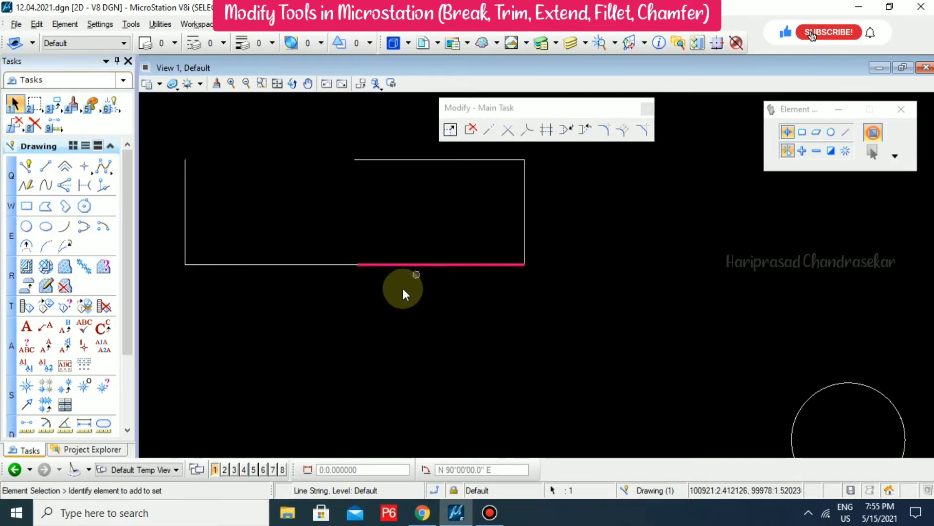
{"action": "scroll", "coordinate": [358, 263], "scroll_direction": "up", "scroll_amount": 2}
{"action": "scroll", "coordinate": [389, 279], "scroll_direction": "down", "scroll_amount": 2}
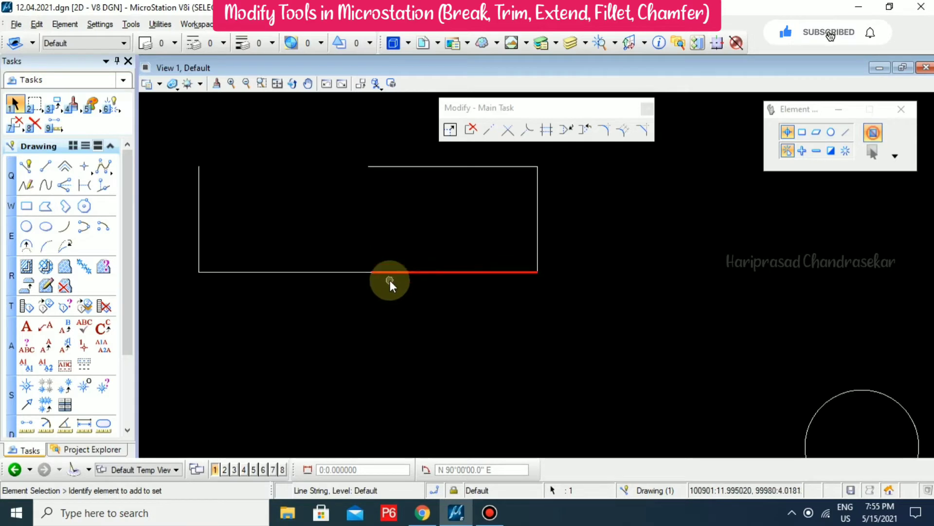
{"action": "scroll", "coordinate": [458, 282], "scroll_direction": "down", "scroll_amount": 2}
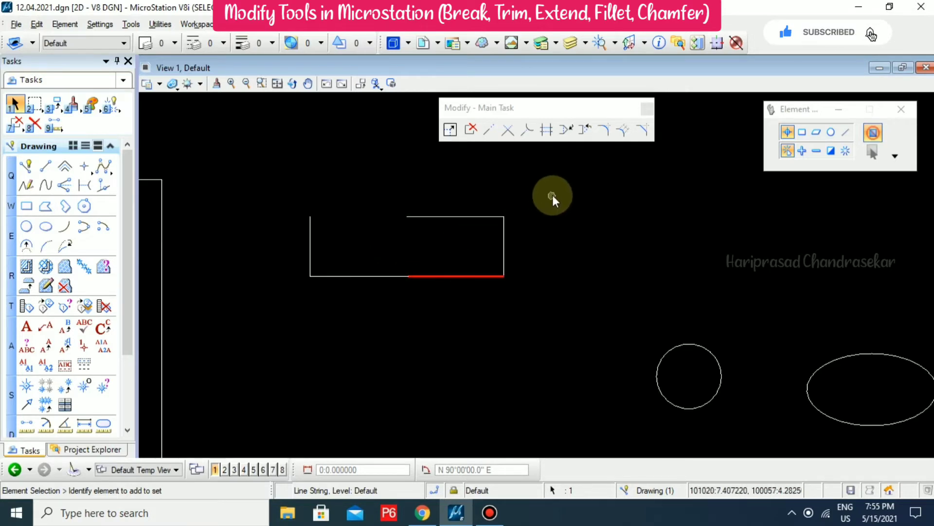
{"action": "left_click_drag", "start_coordinate": [539, 195], "coordinate": [551, 236]}
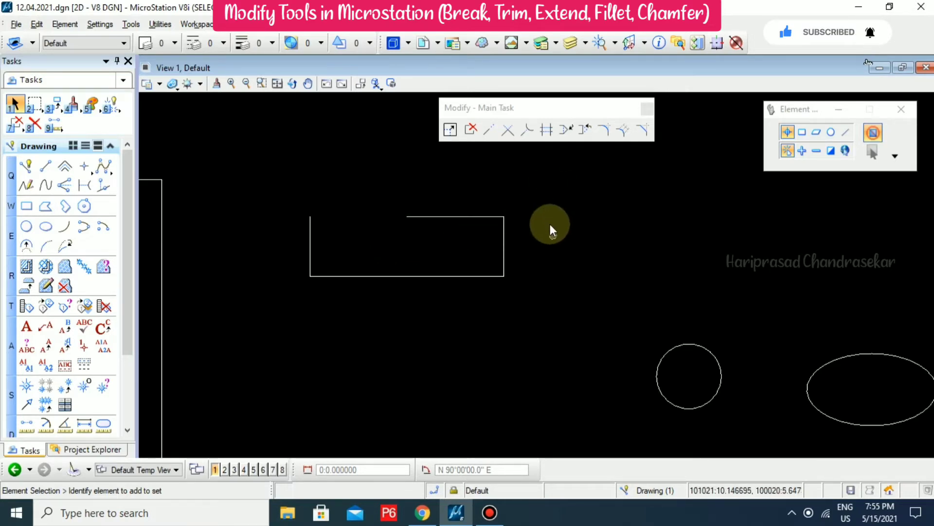
- Delete all pieces of the broken block and place a smaller orthogonal block in the same area
{"action": "left_click_drag", "start_coordinate": [560, 185], "coordinate": [297, 346]}
{"action": "key", "text": "Delete"}
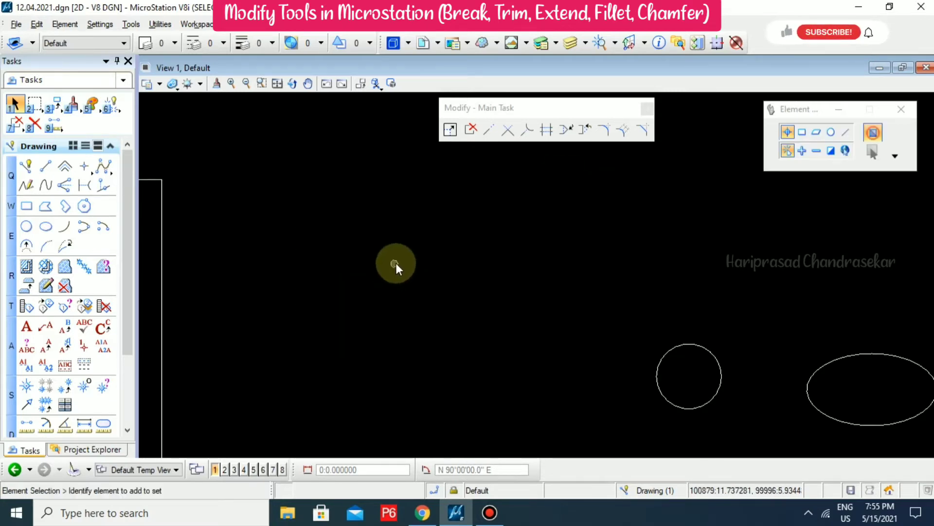
{"action": "left_click", "coordinate": [34, 208]}
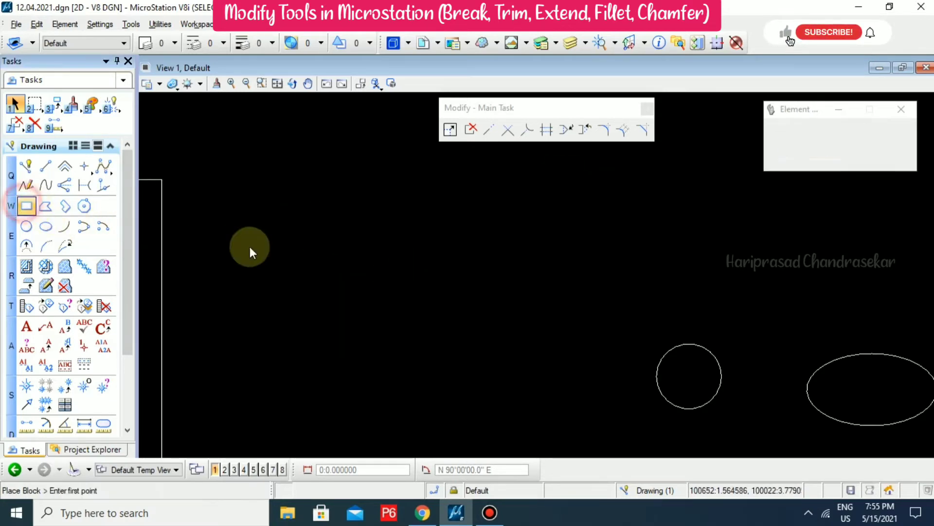
{"action": "left_click", "coordinate": [385, 241]}
{"action": "left_click", "coordinate": [492, 286]}
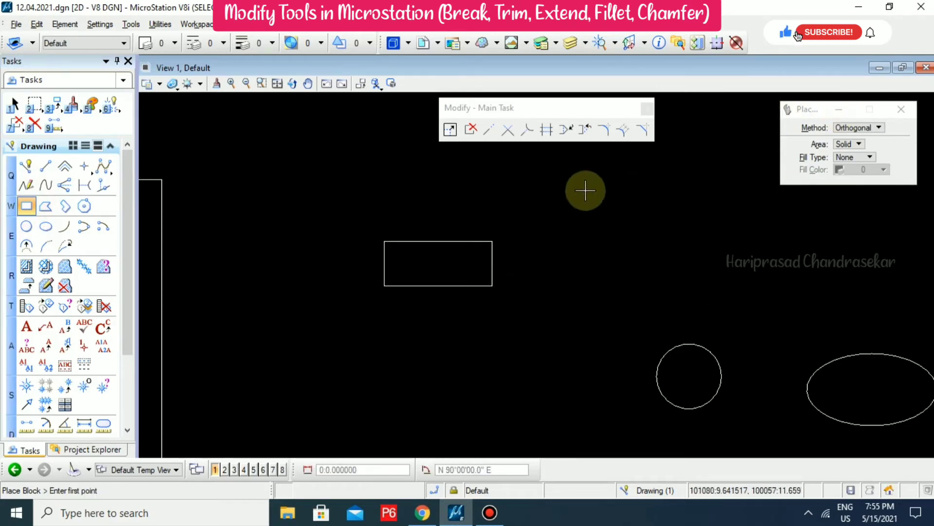
- Break the new block by drag line, crossing its bottom and top edges near the middle, and check the split by selecting an edge
{"action": "left_click", "coordinate": [470, 129]}
{"action": "left_click", "coordinate": [855, 131]}
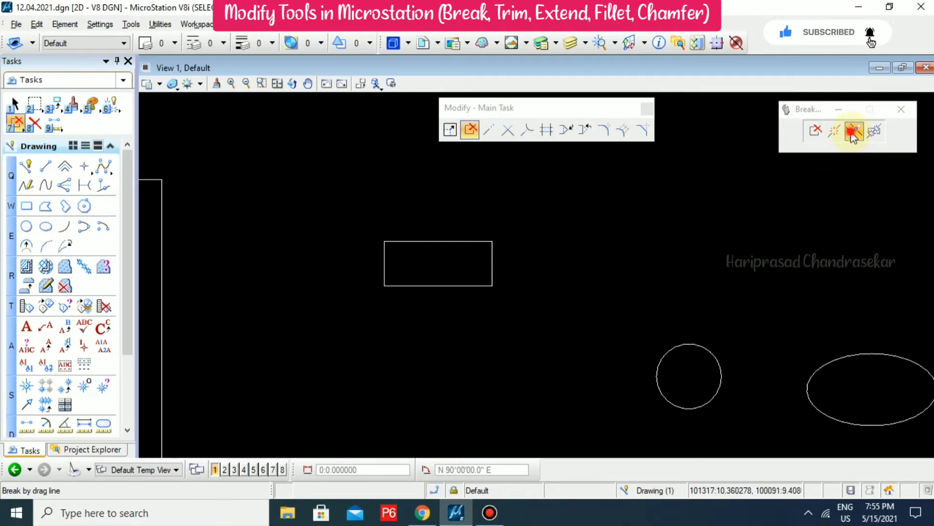
{"action": "left_click", "coordinate": [440, 321]}
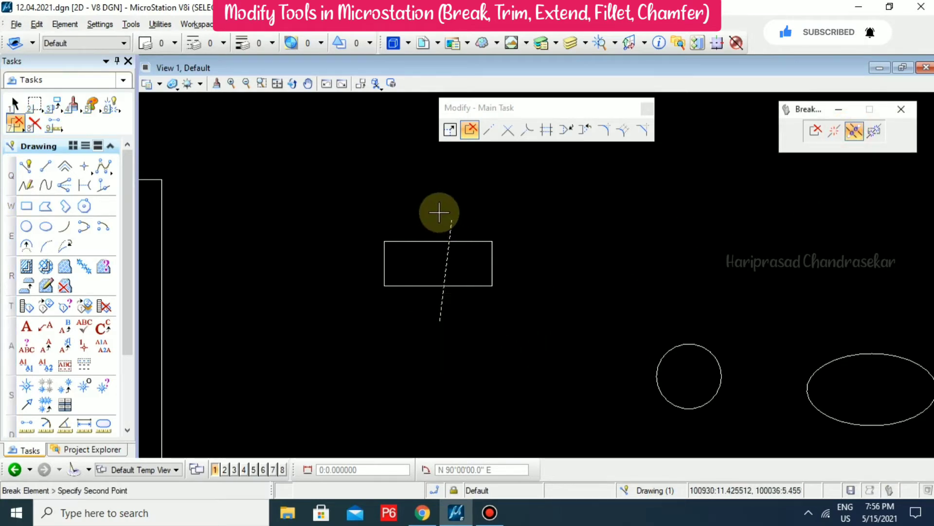
{"action": "left_click", "coordinate": [424, 207]}
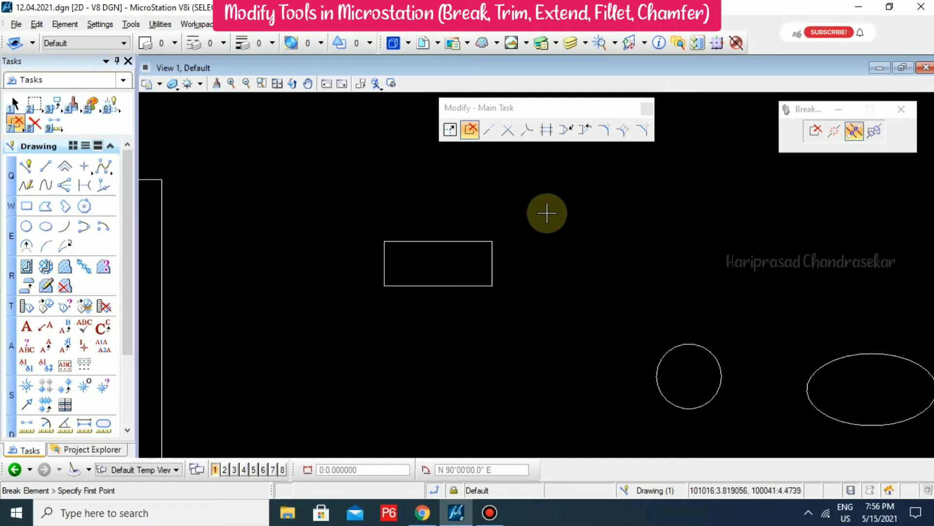
{"action": "key", "text": "Escape"}
{"action": "left_click", "coordinate": [465, 243]}
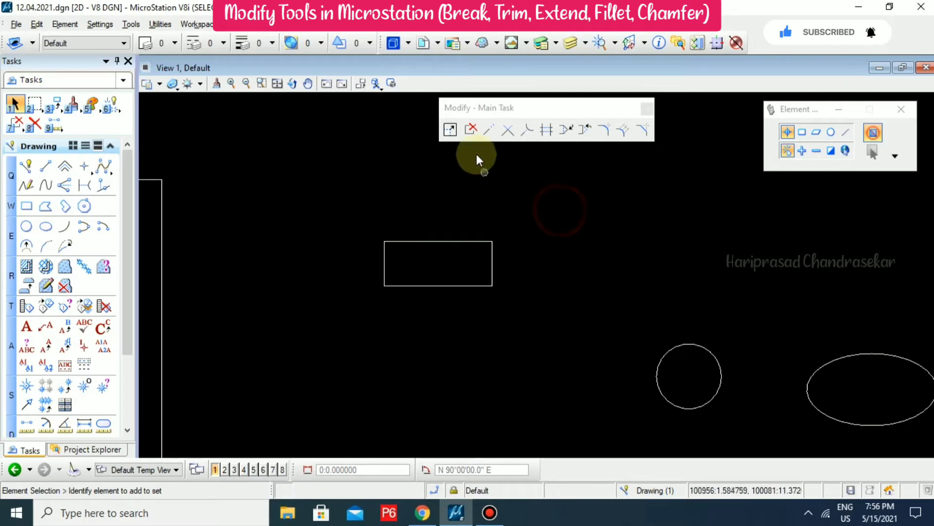
{"action": "left_click", "coordinate": [470, 129]}
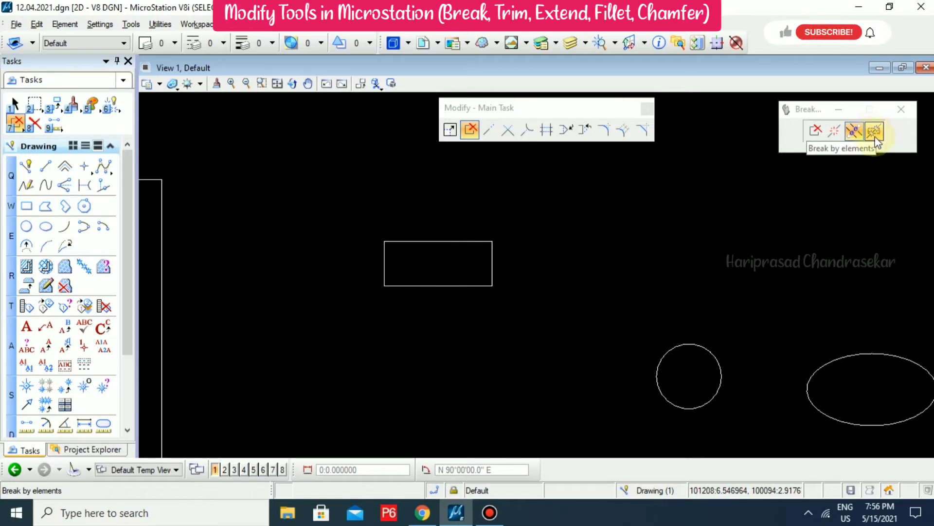
{"action": "left_click", "coordinate": [666, 258]}
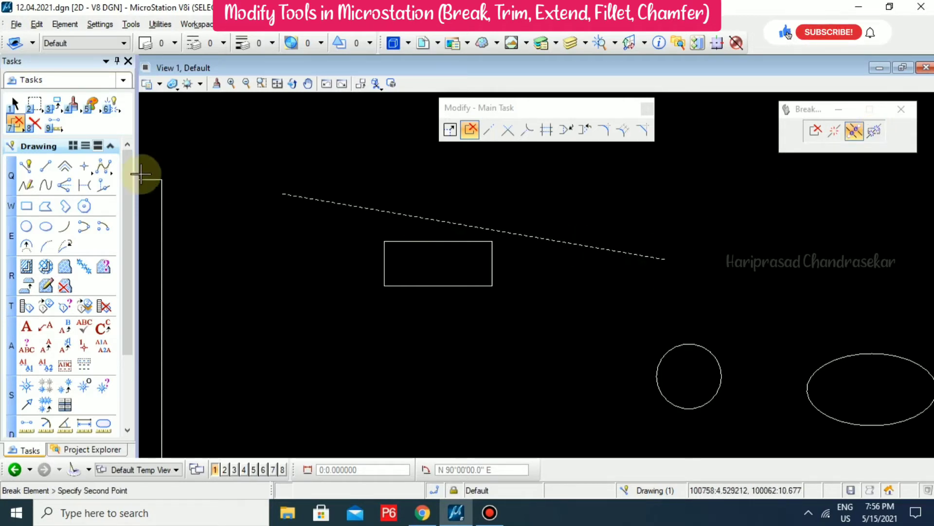
{"action": "key", "text": "Escape"}
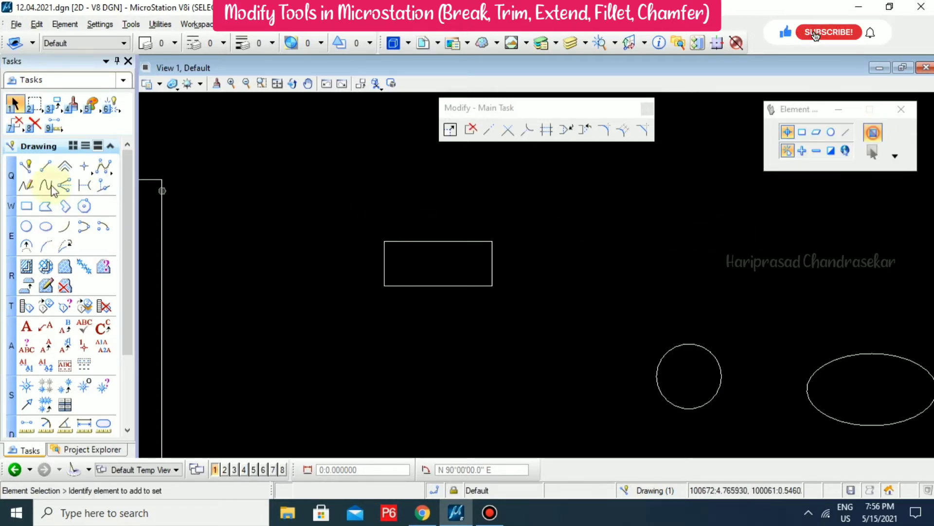
- Draw a SmartLine about 139 units long diagonally through the circle, from its upper left to its lower right
{"action": "left_click", "coordinate": [23, 170]}
{"action": "left_click", "coordinate": [645, 305]}
{"action": "left_click", "coordinate": [735, 434]}
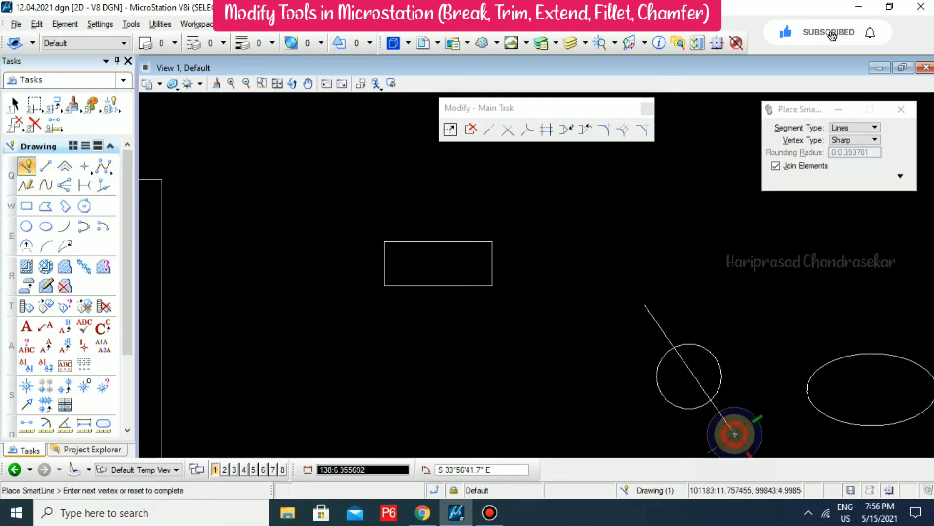
{"action": "key", "text": "Escape"}
- Break the diagonal line by elements, using the circle as the cutting element, and select the line's pieces to check the split
{"action": "left_click", "coordinate": [470, 129]}
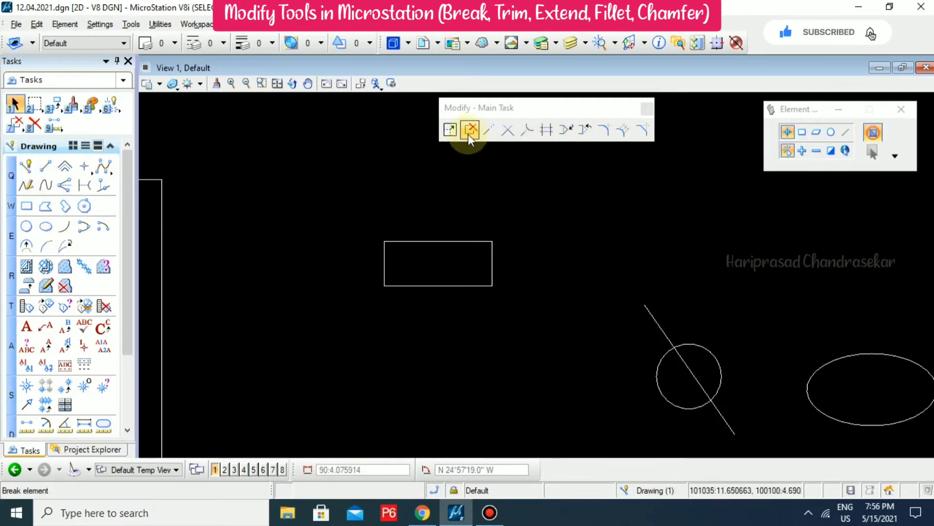
{"action": "left_click", "coordinate": [875, 132]}
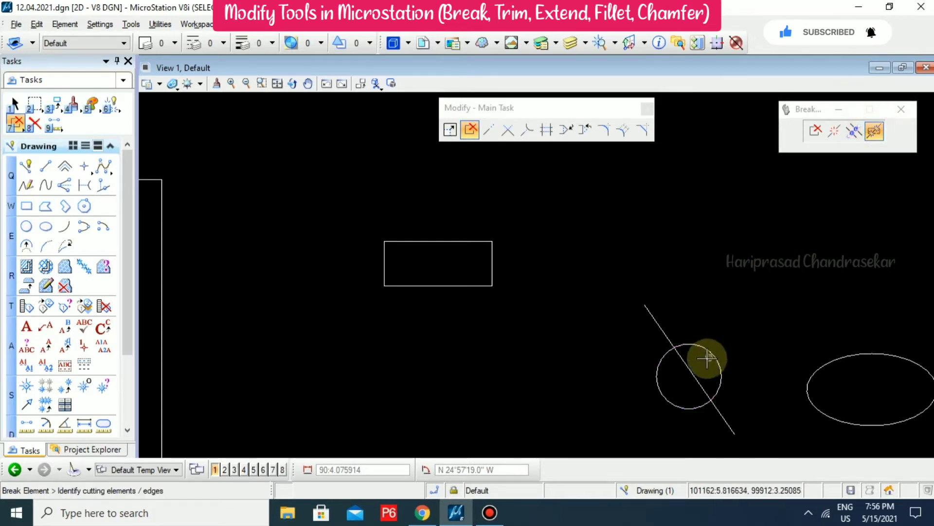
{"action": "left_click", "coordinate": [664, 341]}
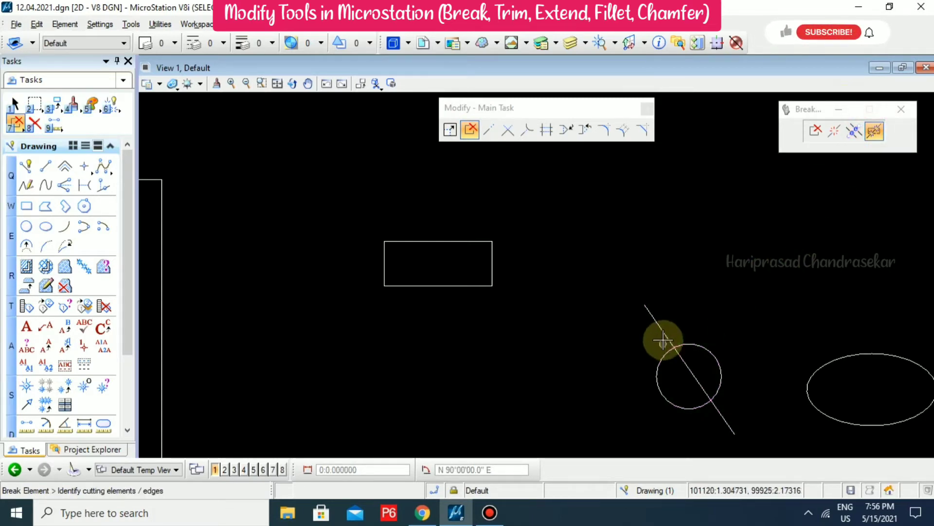
{"action": "left_click", "coordinate": [701, 345]}
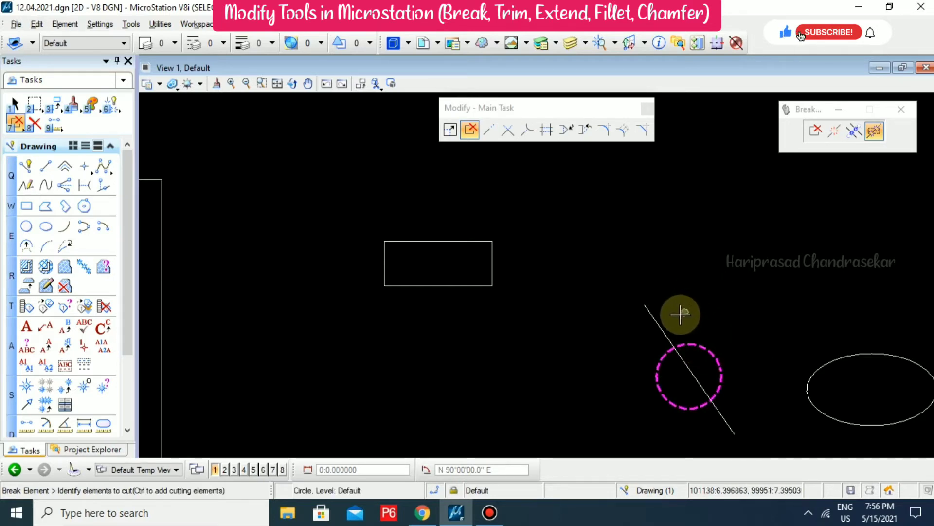
{"action": "left_click", "coordinate": [656, 320]}
{"action": "left_click", "coordinate": [711, 292]}
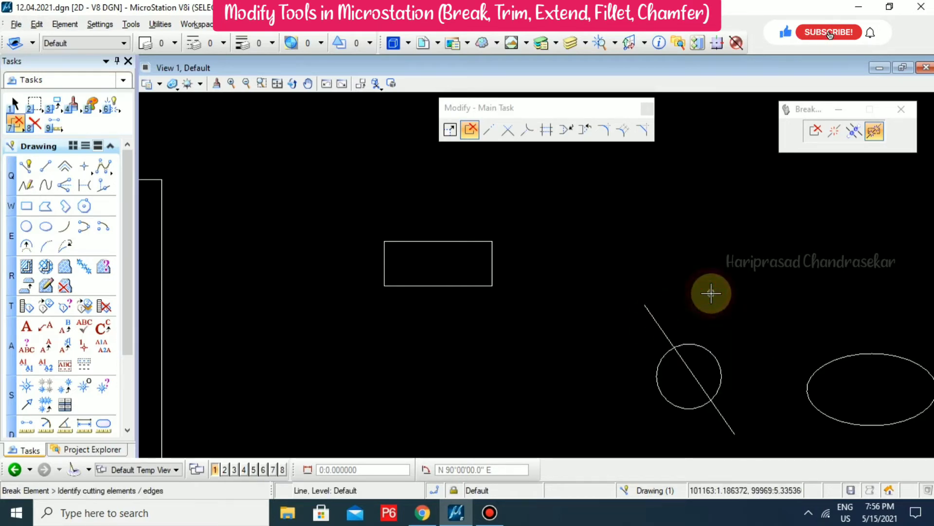
{"action": "left_click", "coordinate": [877, 133]}
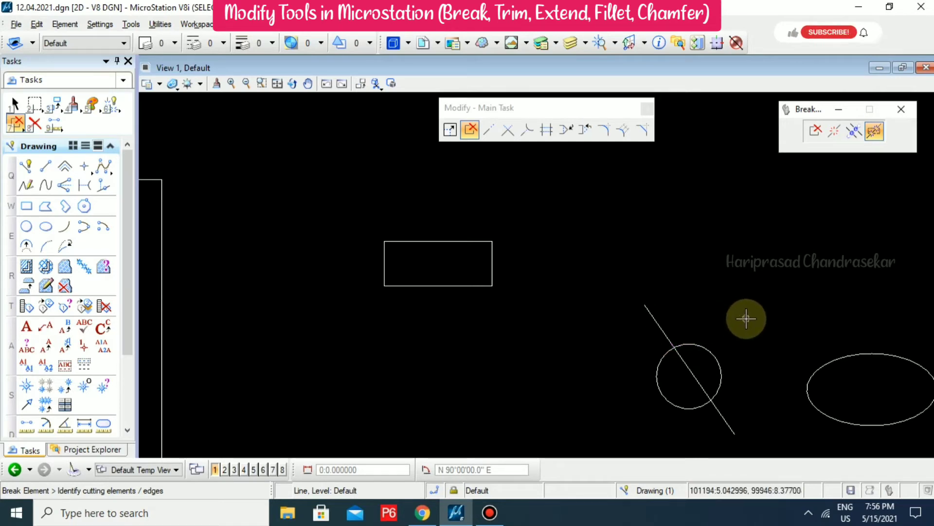
{"action": "key", "text": "Escape"}
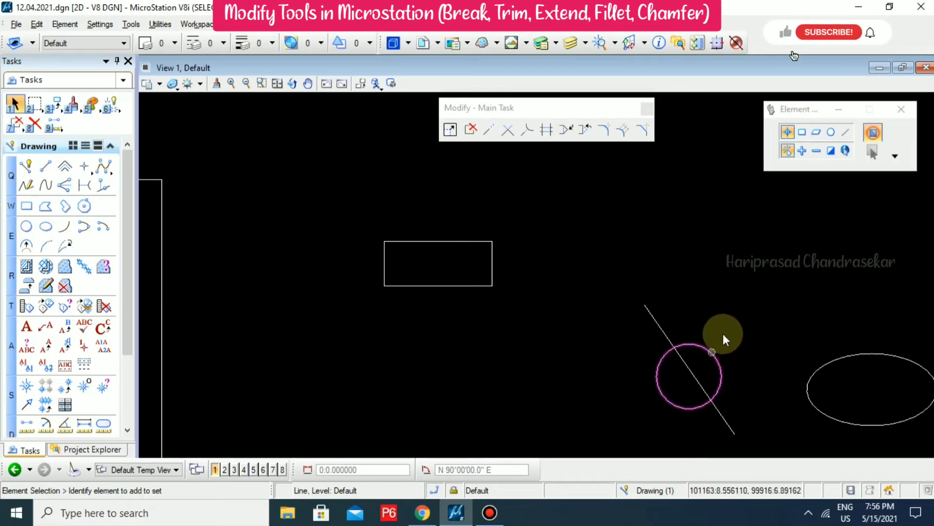
{"action": "middle_click_drag", "start_coordinate": [723, 336], "coordinate": [560, 279]}
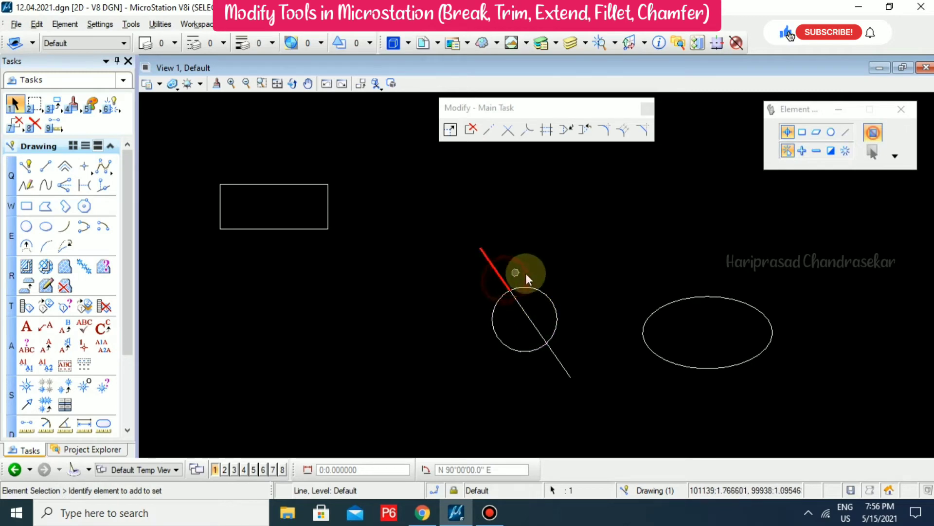
{"action": "left_click", "coordinate": [520, 310]}
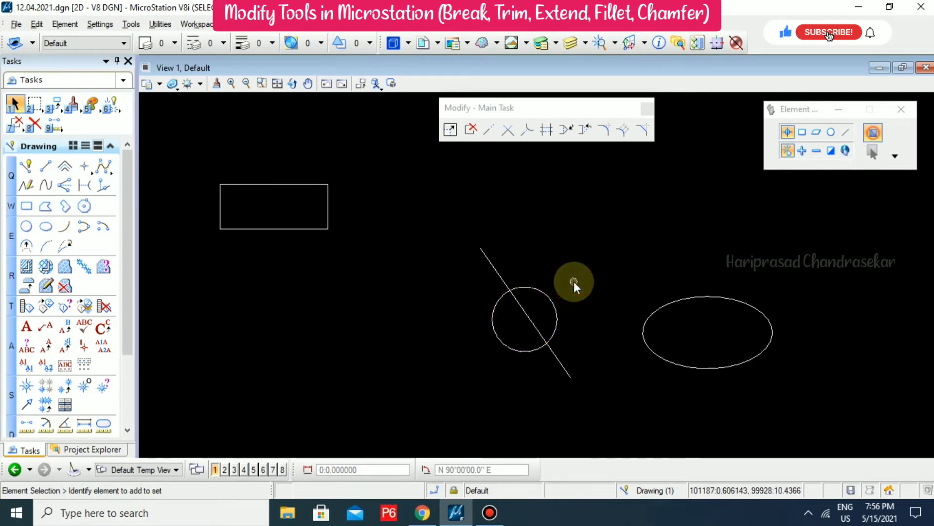
- Draw a second SmartLine about 92 units long through the circle, from its lower left to its upper right, crossing the first line
{"action": "left_click", "coordinate": [26, 166]}
{"action": "left_click", "coordinate": [485, 353]}
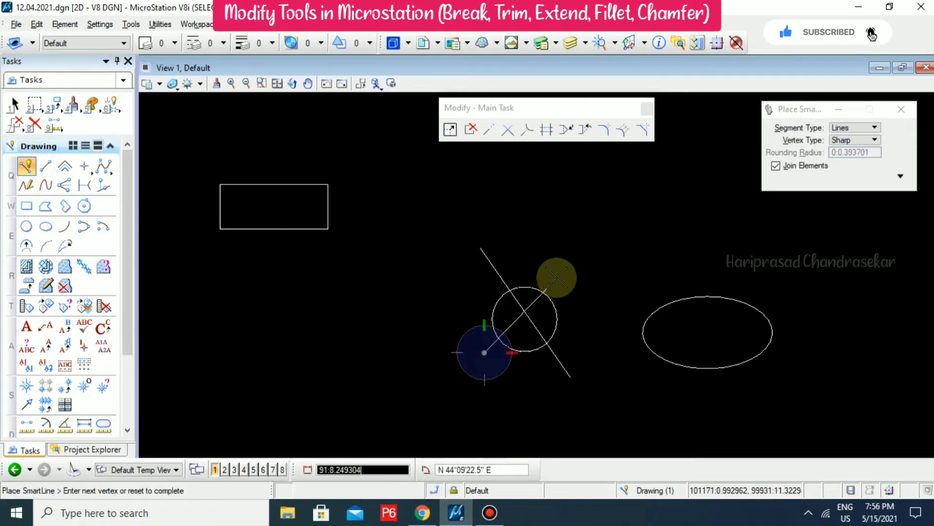
{"action": "left_click", "coordinate": [552, 282]}
{"action": "key", "text": "Escape"}
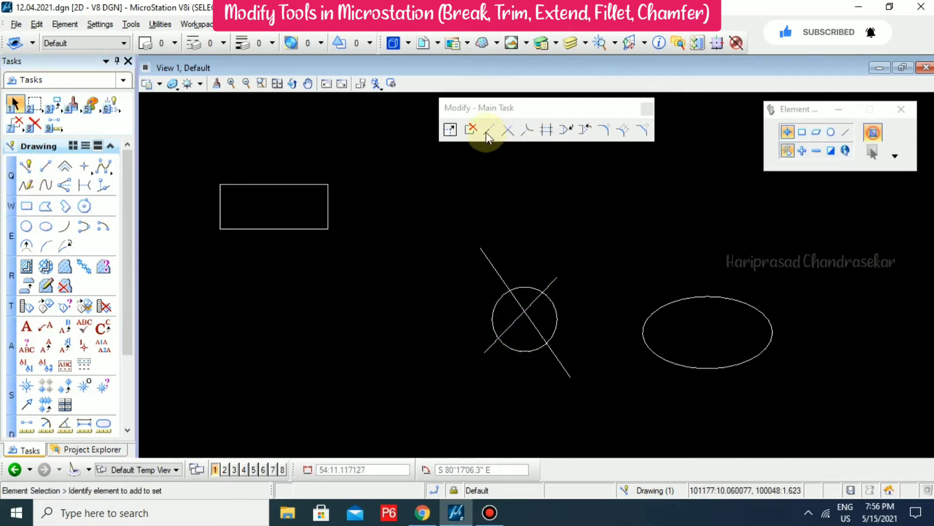
- Try to break the circle by elements with the shorter diagonal line as cutting element, and select the circle and line to check
{"action": "left_click", "coordinate": [469, 128]}
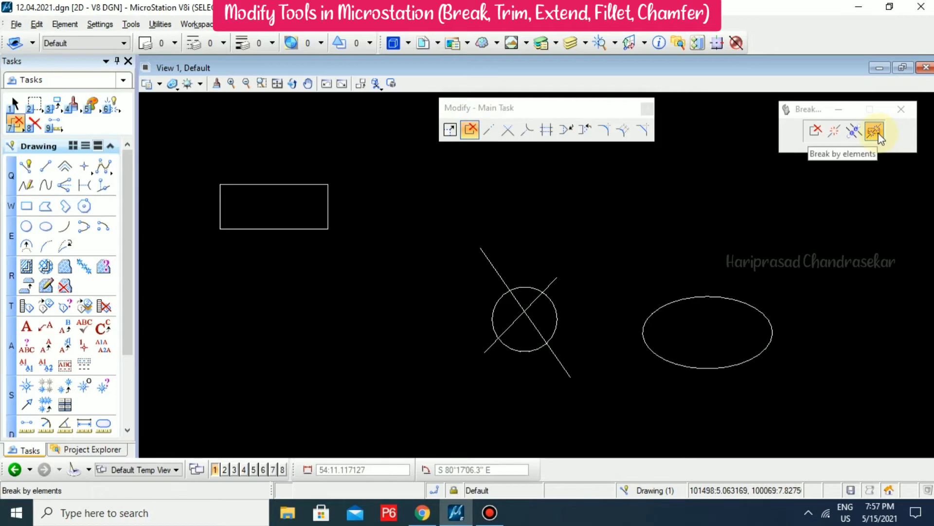
{"action": "left_click", "coordinate": [876, 132]}
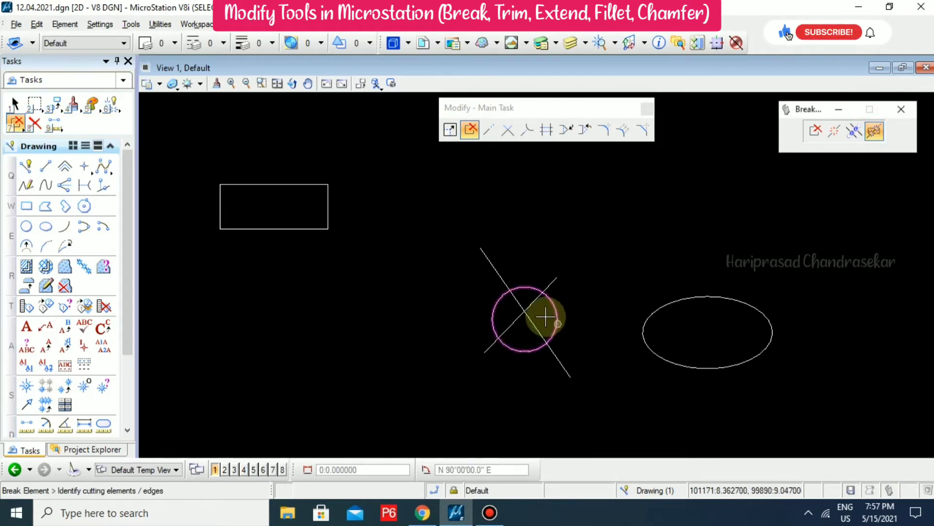
{"action": "left_click", "coordinate": [538, 296]}
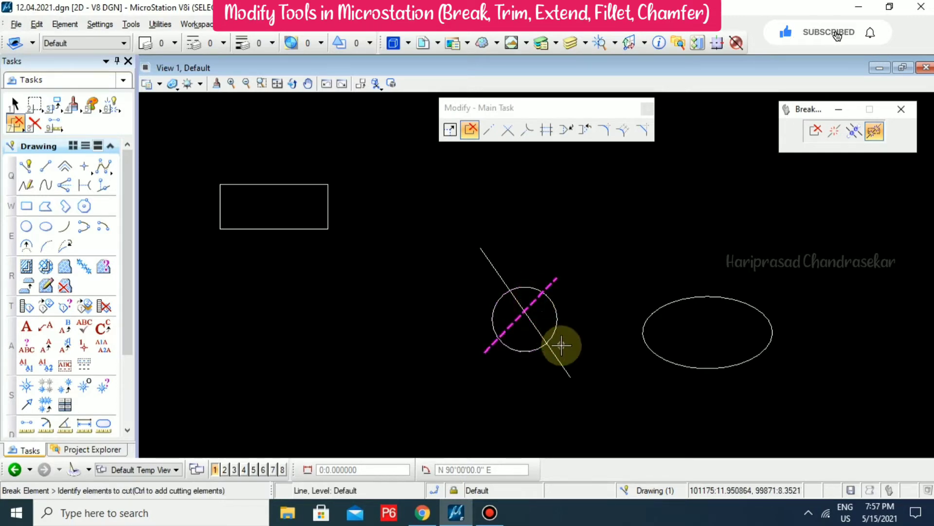
{"action": "left_click", "coordinate": [529, 286]}
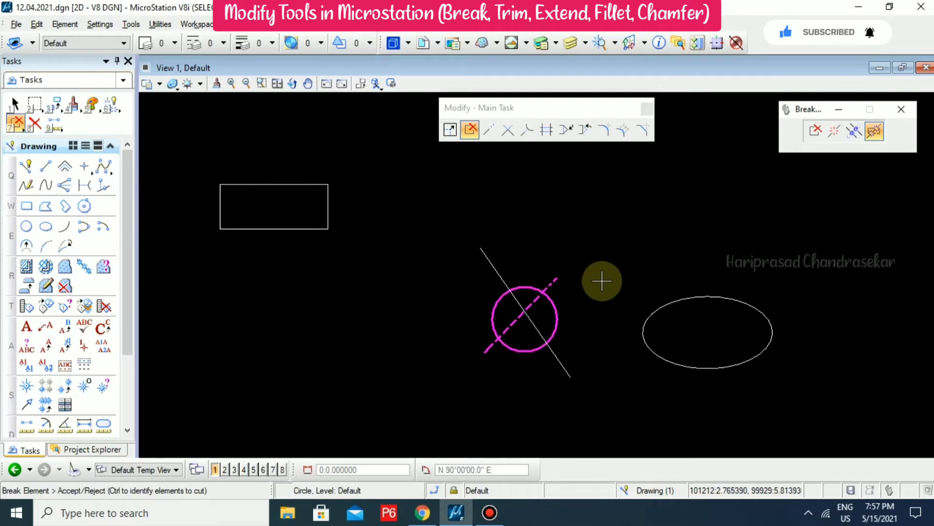
{"action": "key", "text": "Escape"}
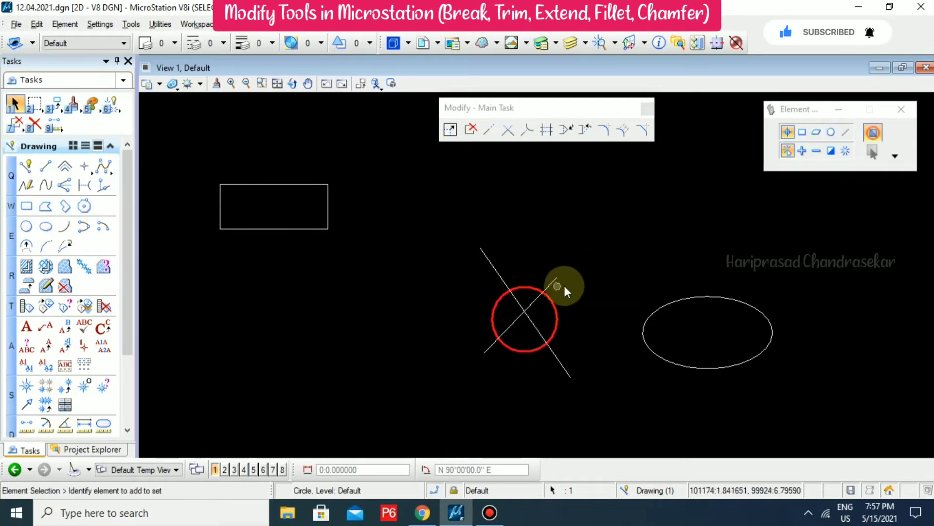
{"action": "left_click", "coordinate": [563, 285]}
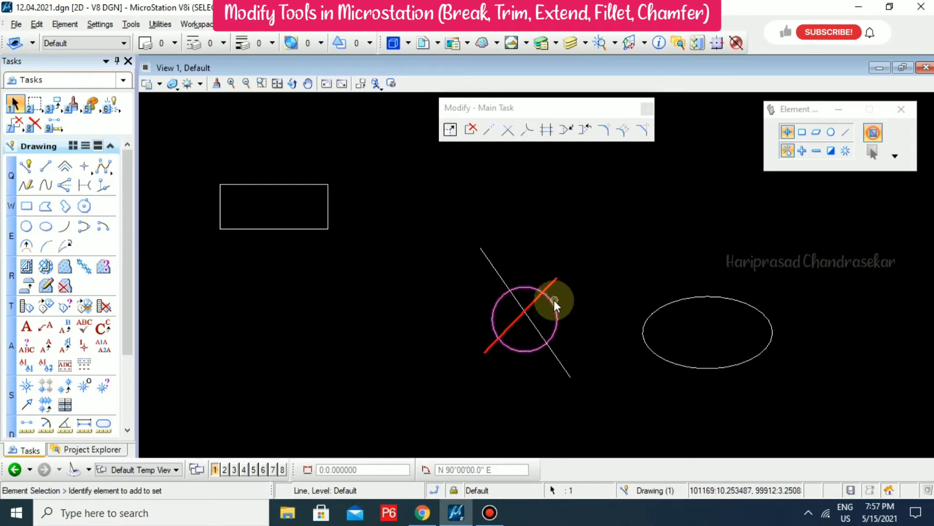
{"action": "left_click", "coordinate": [562, 287]}
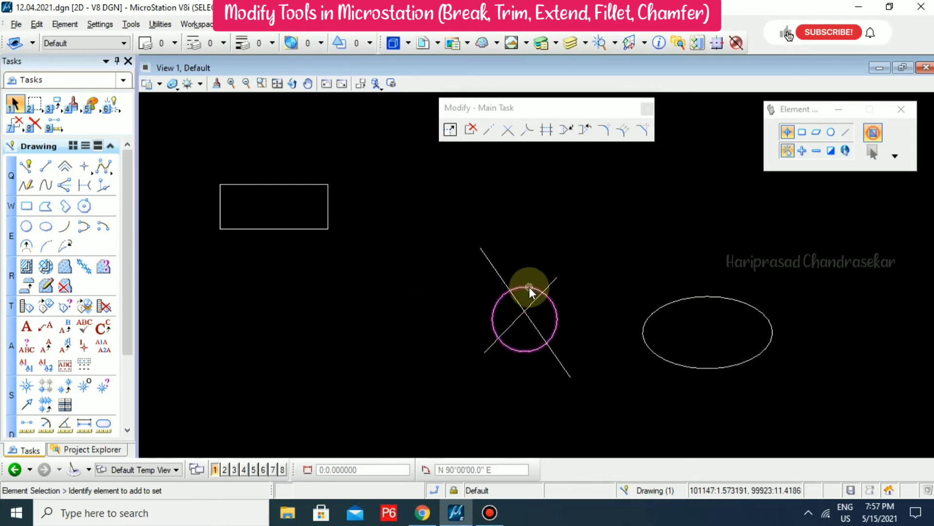
{"action": "left_click", "coordinate": [573, 224]}
- Break the circle by elements, using the shorter diagonal line as the cutting element, and select the arcs and lines to check the split
{"action": "left_click", "coordinate": [470, 129]}
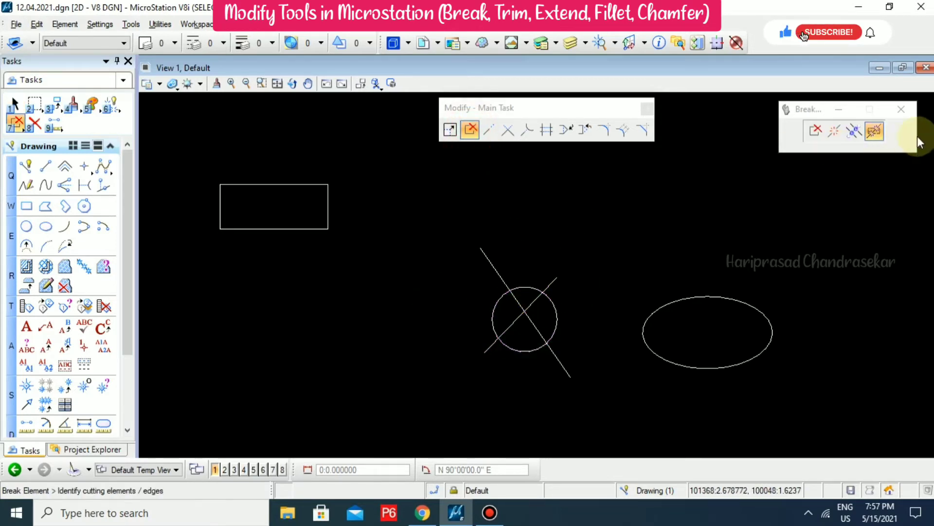
{"action": "left_click", "coordinate": [875, 132]}
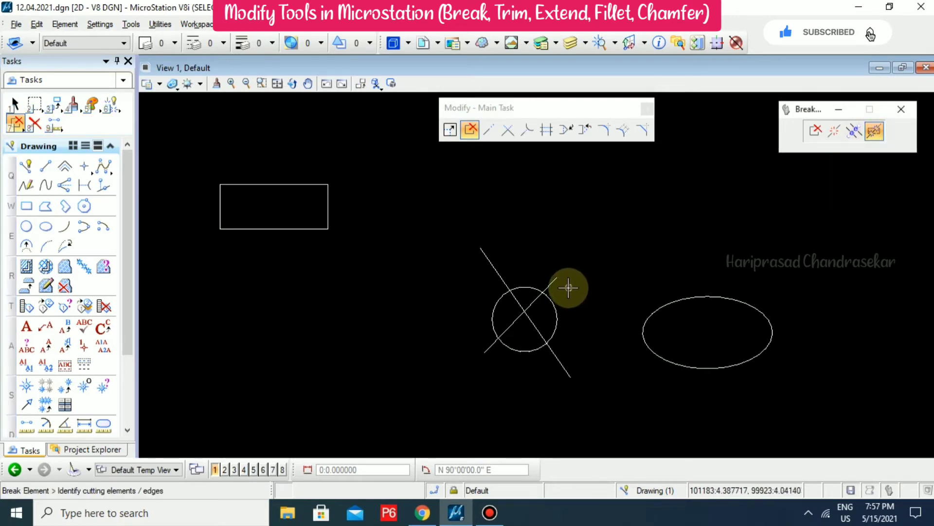
{"action": "left_click", "coordinate": [552, 280]}
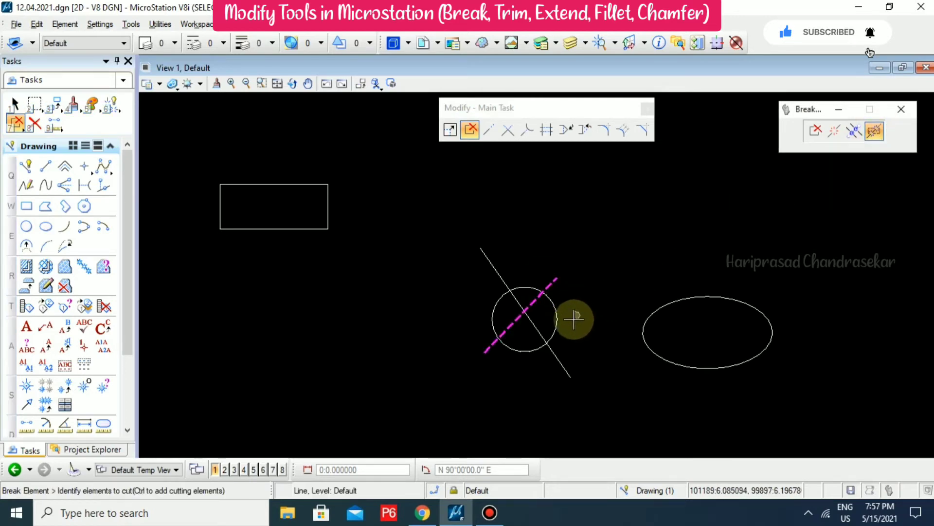
{"action": "left_click", "coordinate": [526, 282]}
{"action": "left_click", "coordinate": [523, 233]}
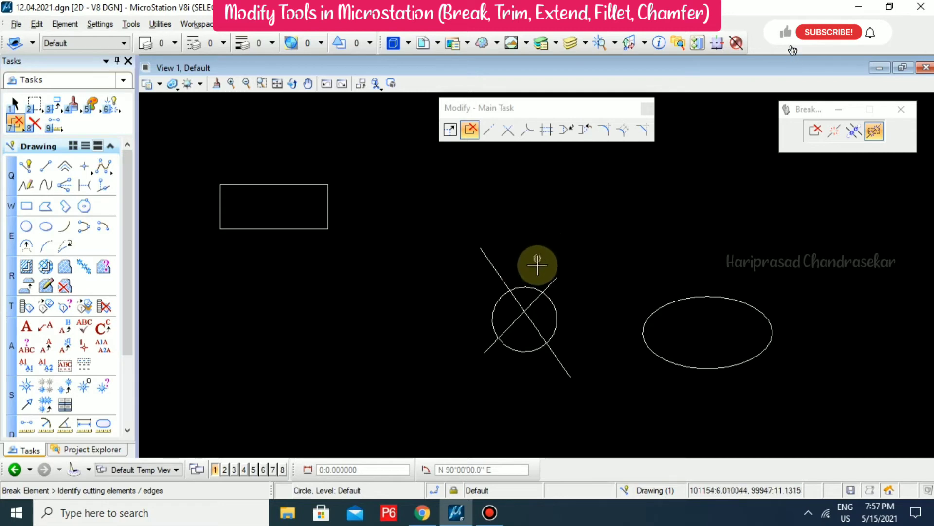
{"action": "key", "text": "Escape"}
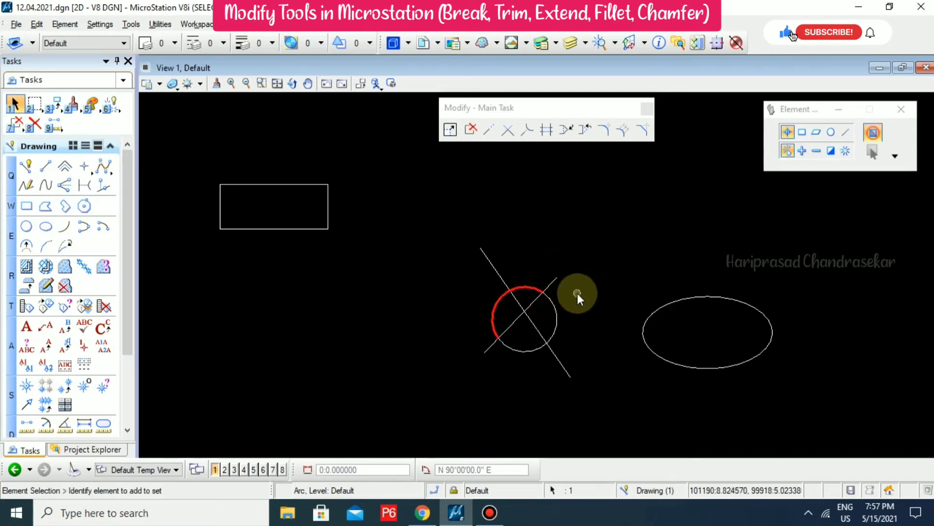
{"action": "left_click", "coordinate": [535, 291]}
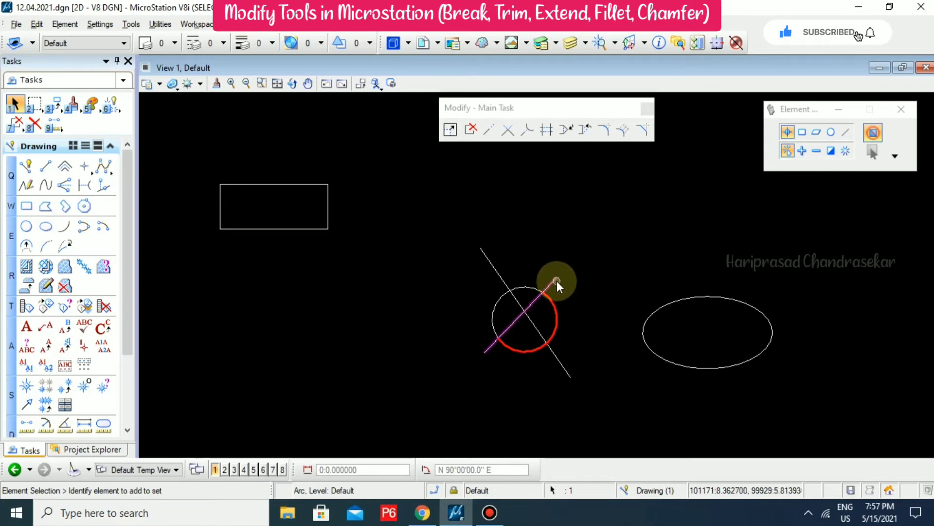
{"action": "left_click", "coordinate": [546, 290]}
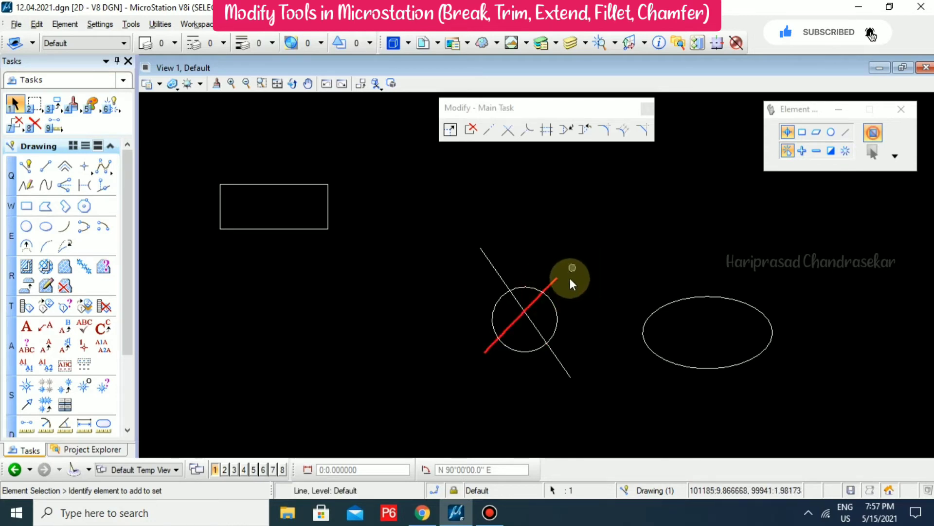
{"action": "left_click", "coordinate": [551, 305]}
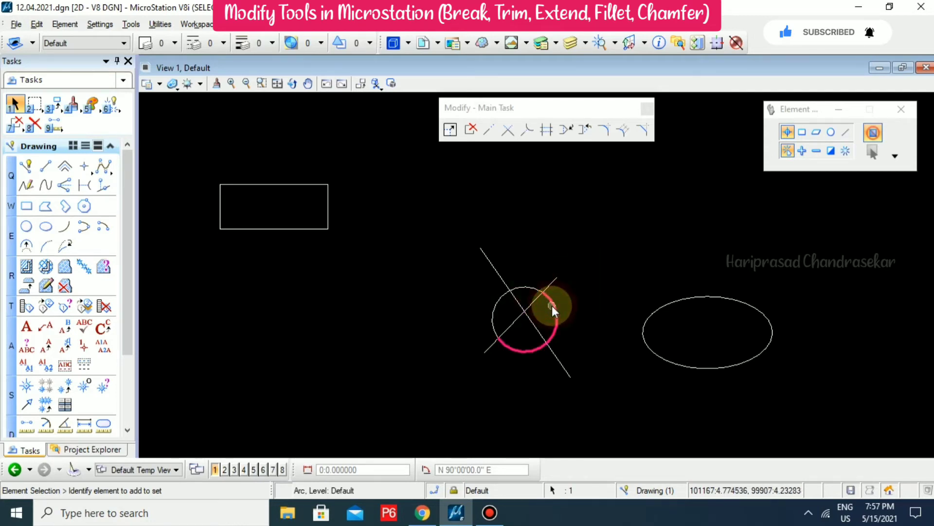
{"action": "left_click", "coordinate": [535, 280]}
{"action": "left_click", "coordinate": [494, 268]}
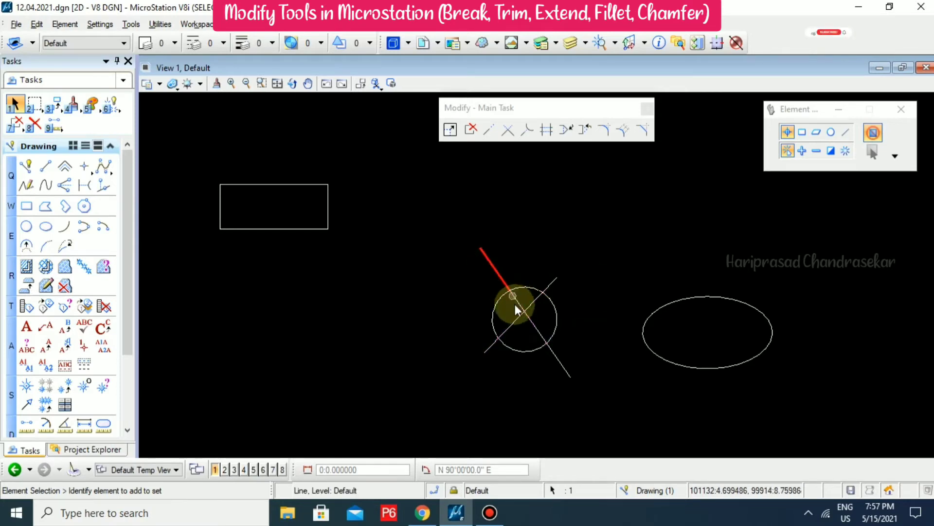
{"action": "left_click", "coordinate": [586, 315]}
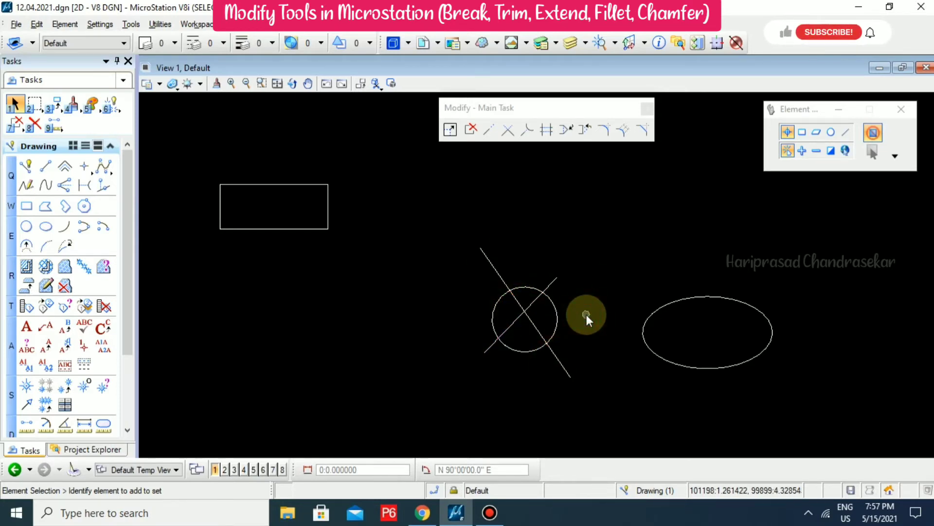
- Extend the upper-left outer piece of the long diagonal line freely away from the circle to a length of about 122 units
{"action": "left_click", "coordinate": [470, 129]}
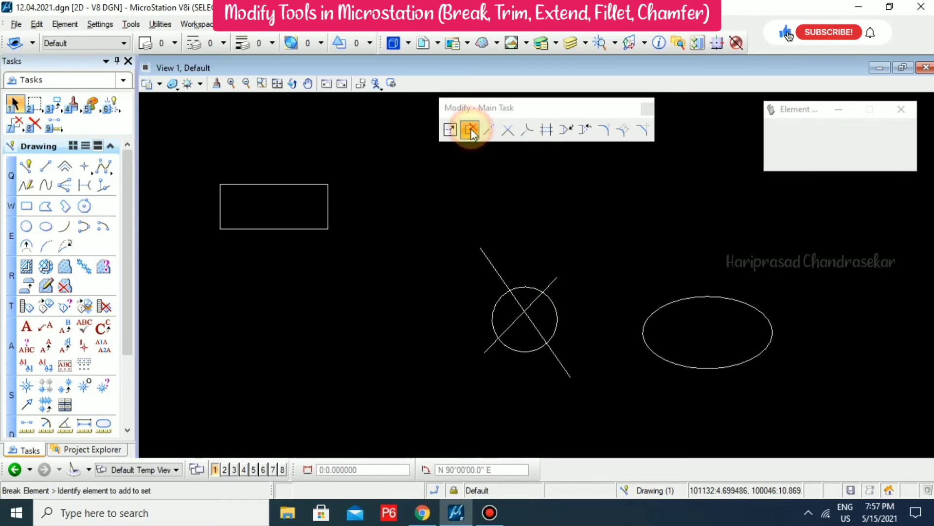
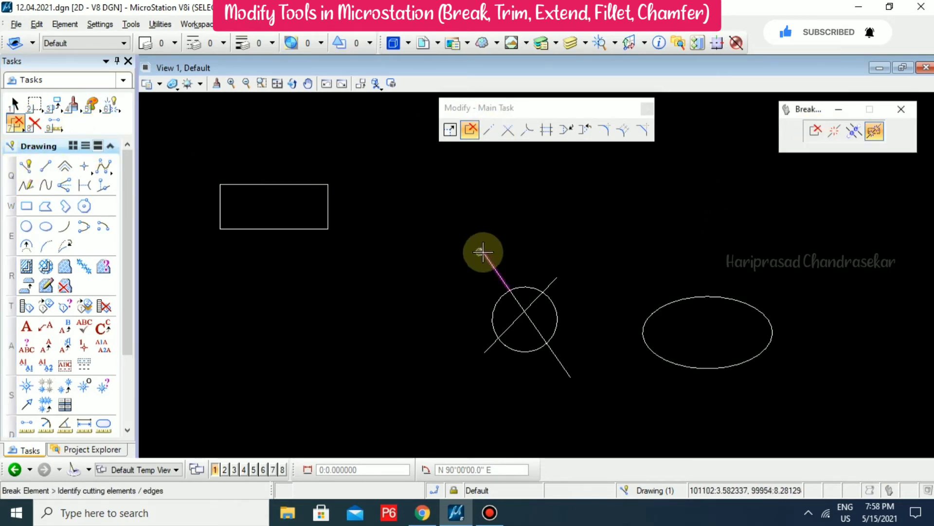
{"action": "left_click", "coordinate": [489, 130]}
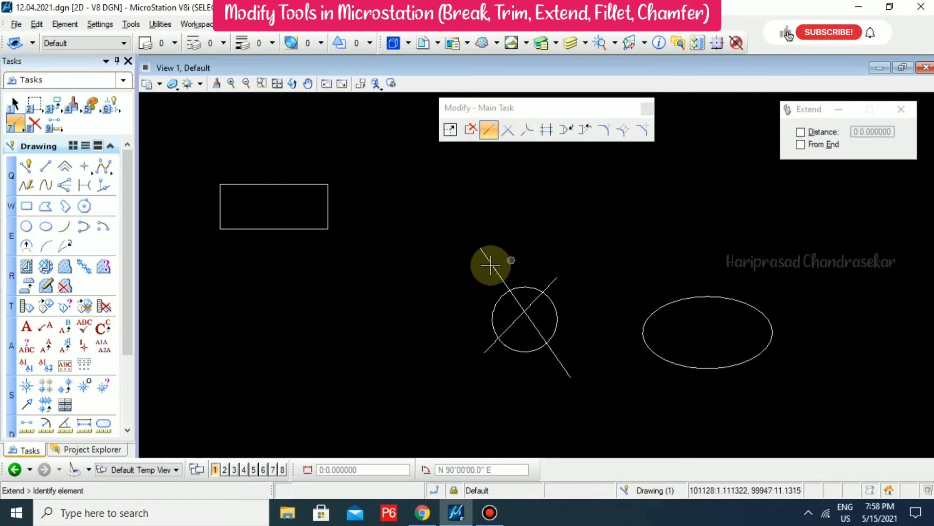
{"action": "left_click", "coordinate": [482, 250]}
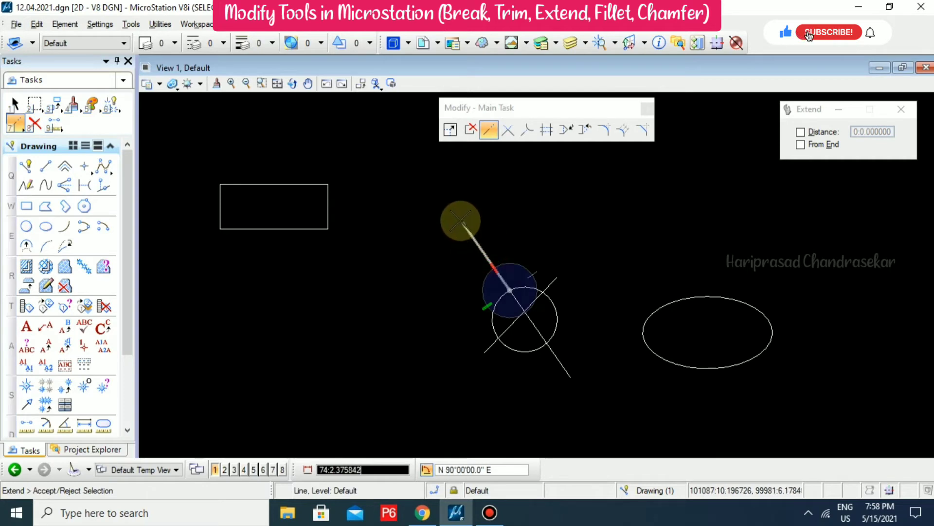
{"action": "left_click", "coordinate": [428, 179]}
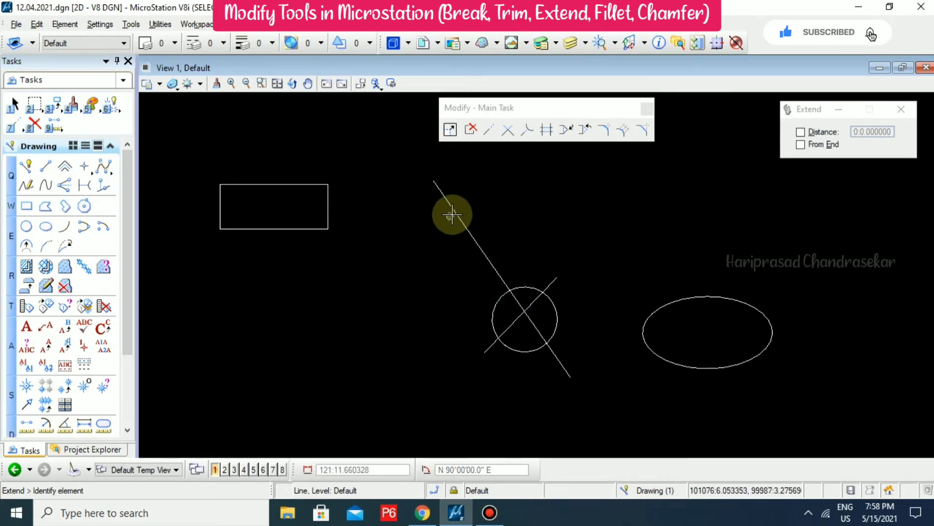
- Extend the upper-left end of the same line piece by a fixed distance of 10, and try a further extension of 20
{"action": "left_click", "coordinate": [488, 129]}
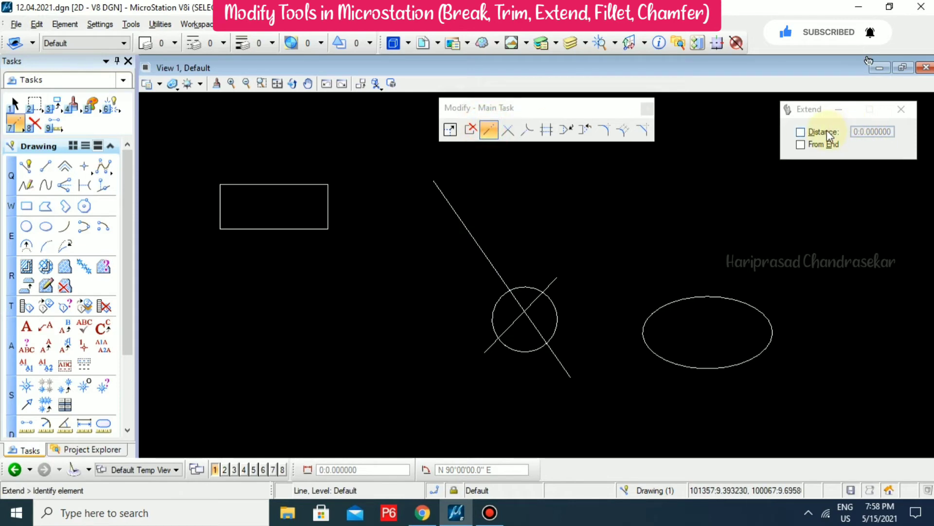
{"action": "left_click", "coordinate": [810, 134]}
{"action": "left_click", "coordinate": [855, 132]}
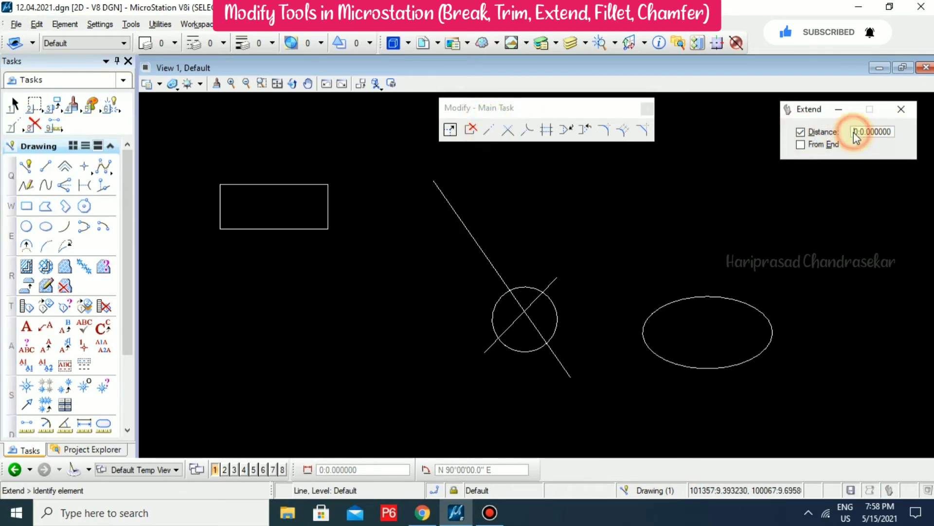
{"action": "type", "text": "1"}
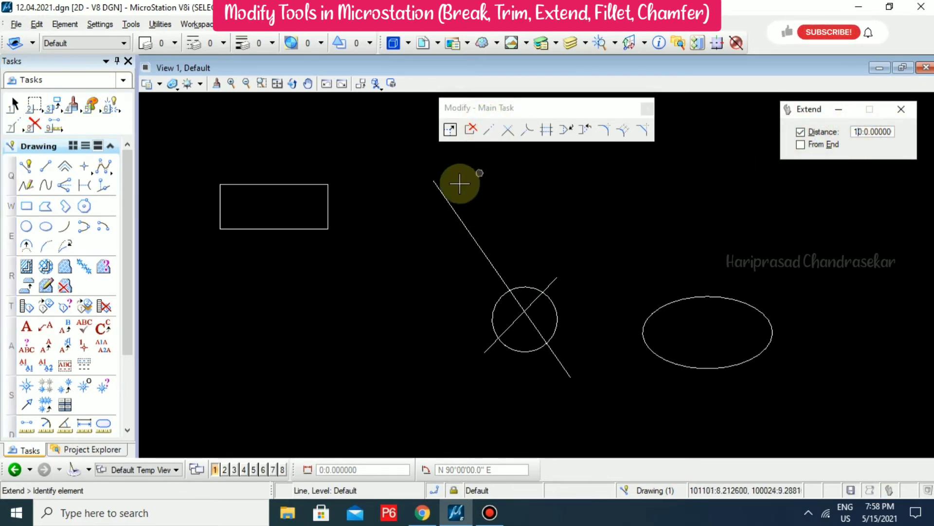
{"action": "left_click", "coordinate": [432, 183]}
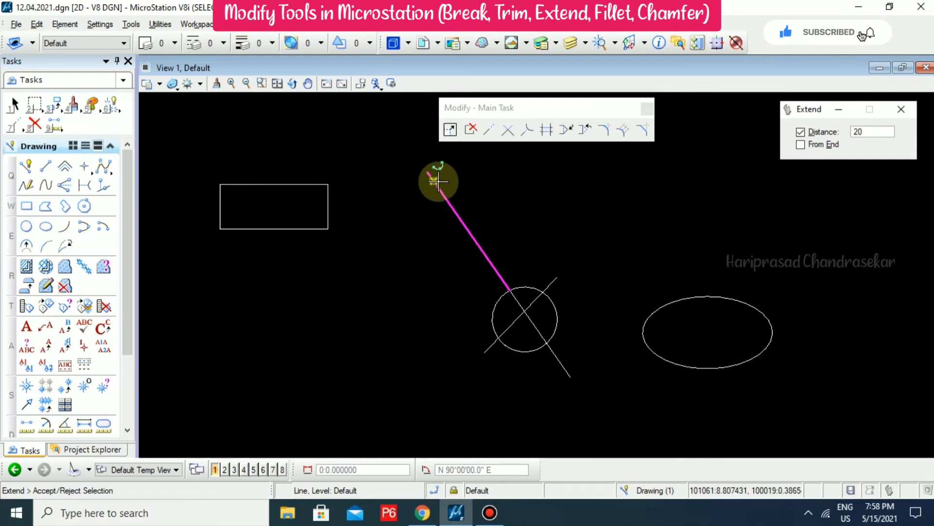
{"action": "left_click", "coordinate": [438, 182]}
{"action": "left_click", "coordinate": [426, 170]}
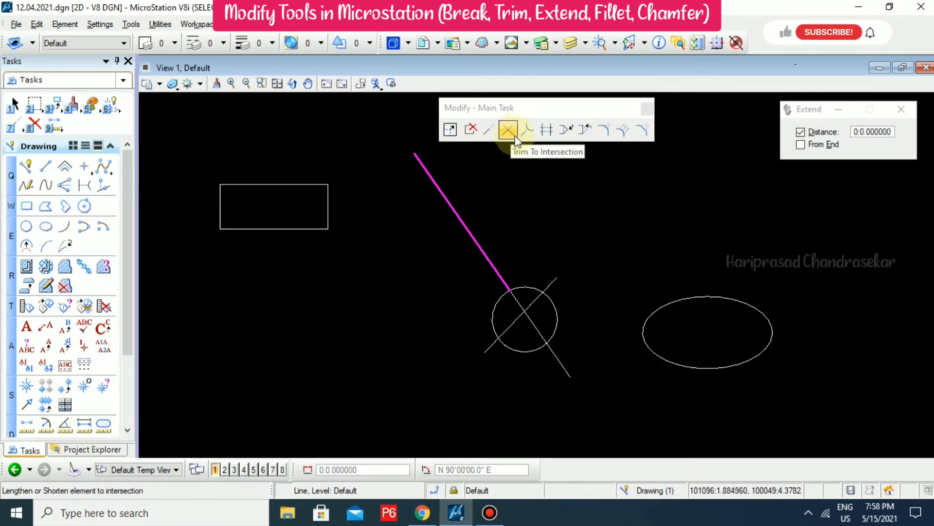
- Draw a SmartLine from lower left to upper right, crossing the extended line near its upper end
{"action": "left_click", "coordinate": [17, 173]}
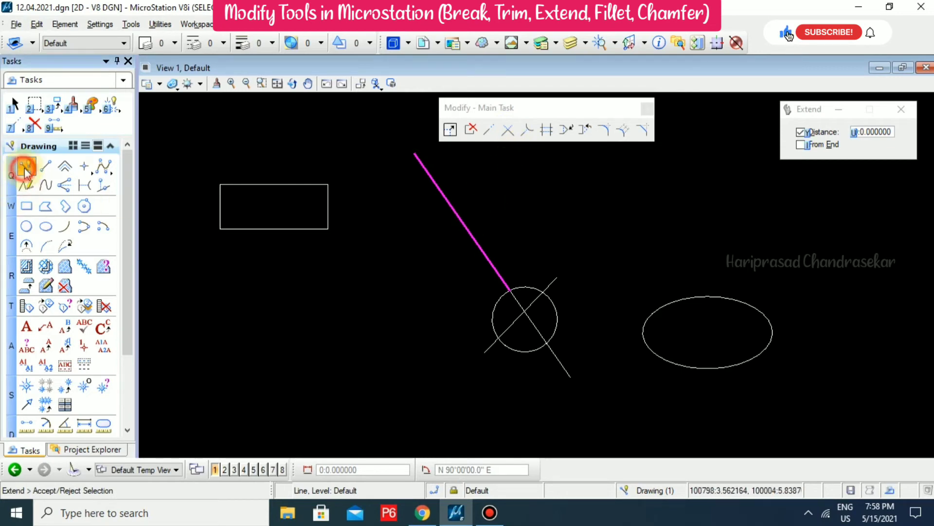
{"action": "left_click", "coordinate": [372, 270]}
{"action": "left_click", "coordinate": [479, 170]}
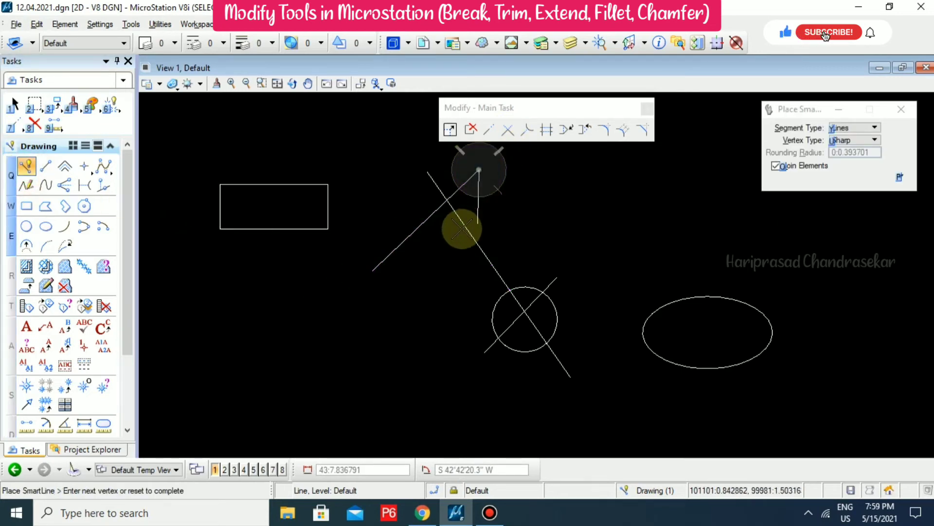
{"action": "right_click", "coordinate": [540, 200]}
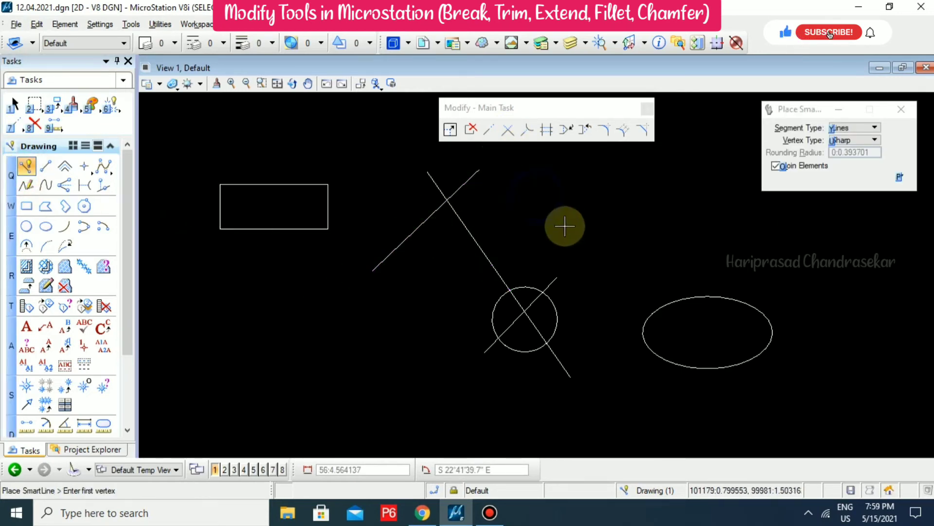
- Trim the new line and the extended line to their intersection, keeping the parts below the crossing point
{"action": "left_click", "coordinate": [509, 130]}
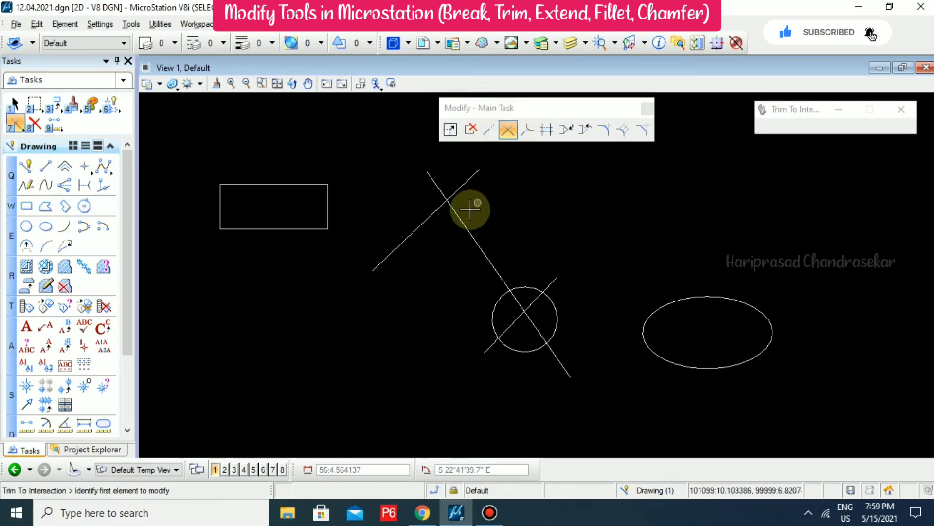
{"action": "left_click", "coordinate": [430, 224]}
{"action": "left_click", "coordinate": [469, 220]}
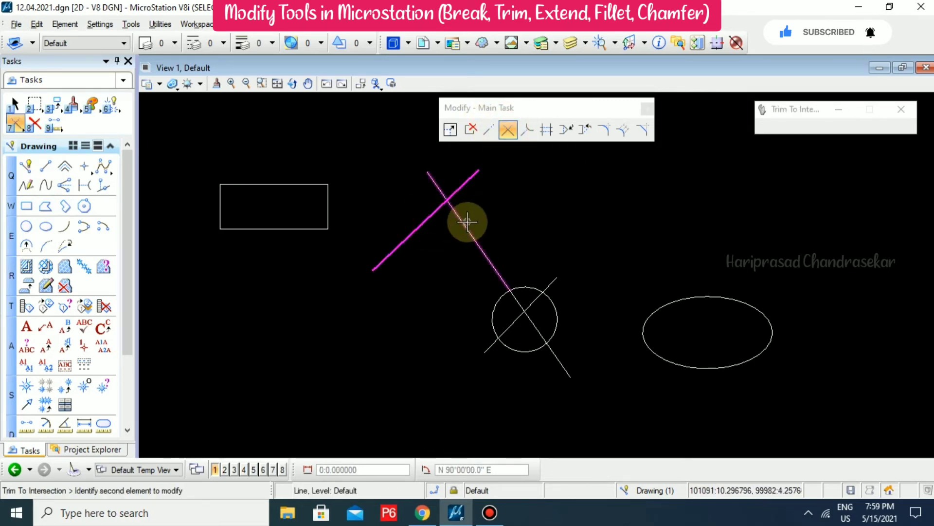
{"action": "left_click", "coordinate": [505, 204]}
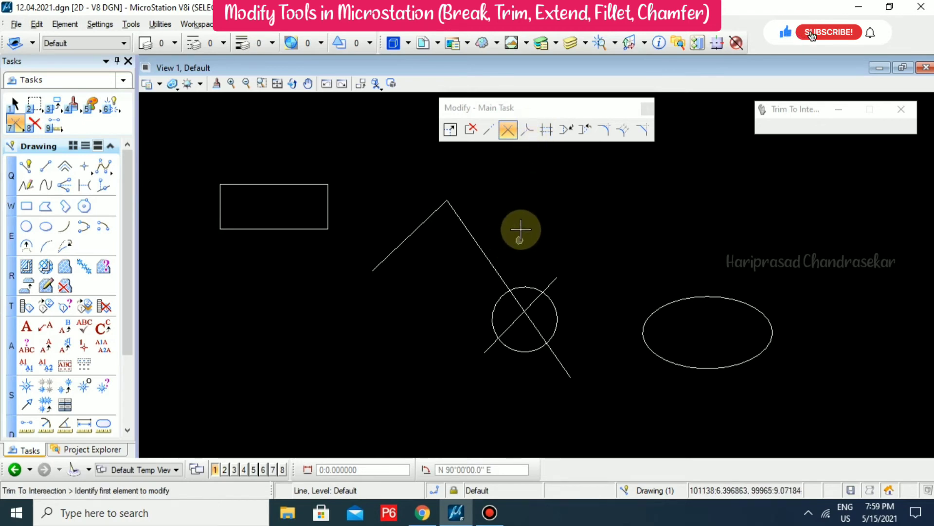
- Draw a single line sloping down to the right across the ellipse's left half, with both ends outside the ellipse
{"action": "left_click", "coordinate": [42, 168]}
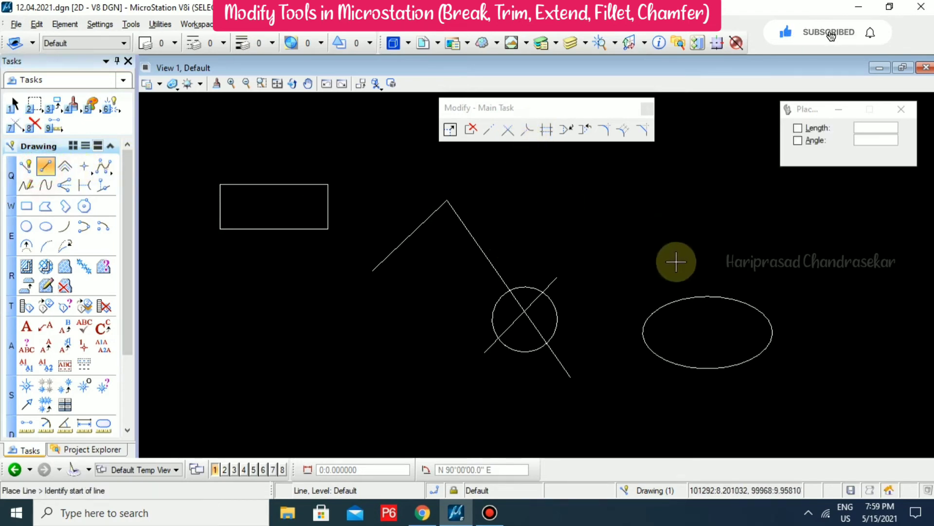
{"action": "left_click", "coordinate": [649, 276]}
{"action": "left_click", "coordinate": [715, 405]}
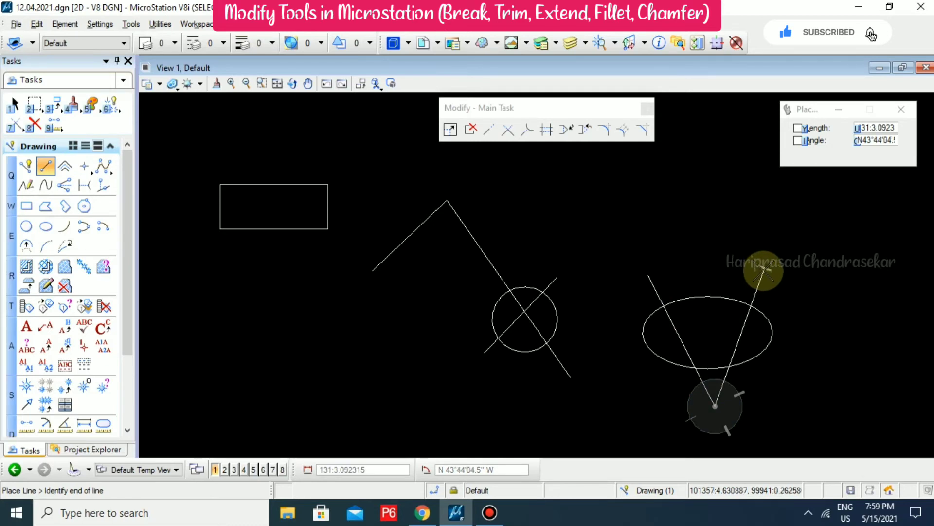
{"action": "key", "text": "Escape"}
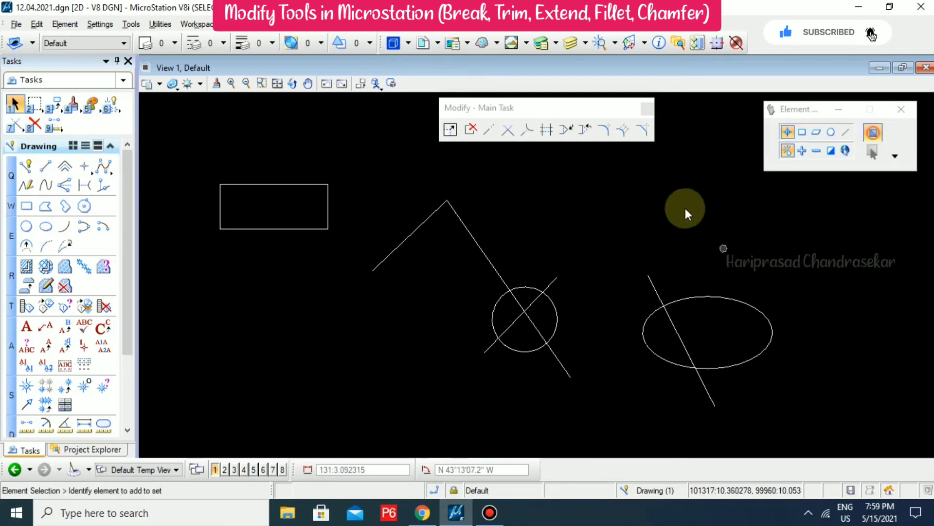
- Trim the new line's upper and lower ends to the ellipse with Trim To Element, keeping only the part inside
{"action": "left_click", "coordinate": [526, 130]}
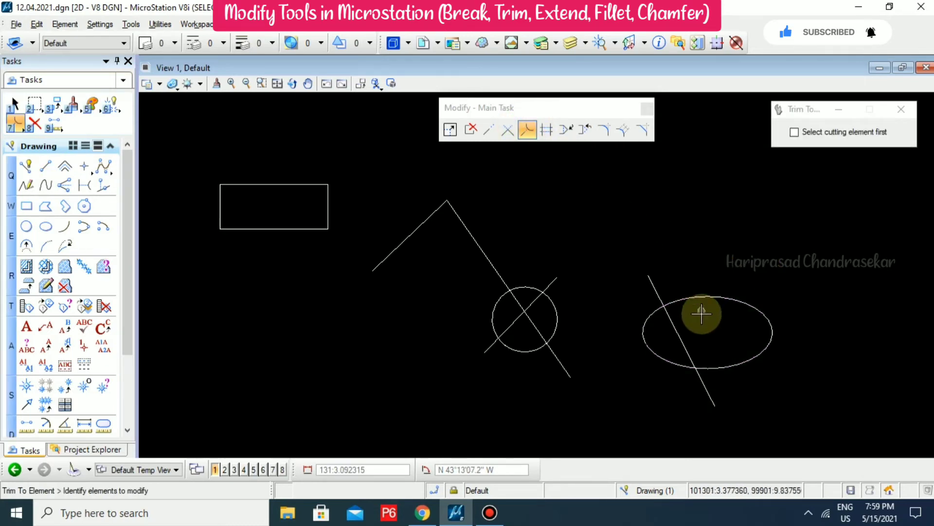
{"action": "left_click", "coordinate": [685, 342]}
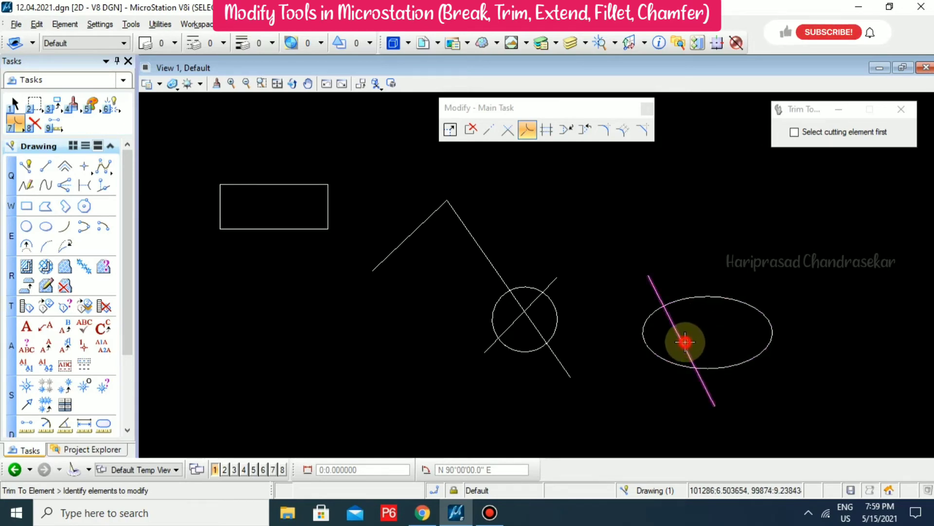
{"action": "left_click", "coordinate": [734, 298]}
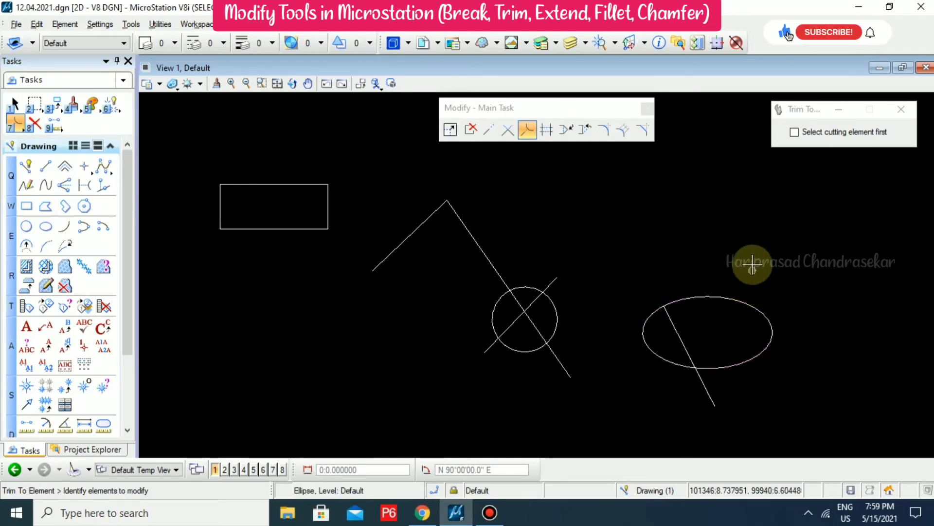
{"action": "left_click", "coordinate": [716, 367]}
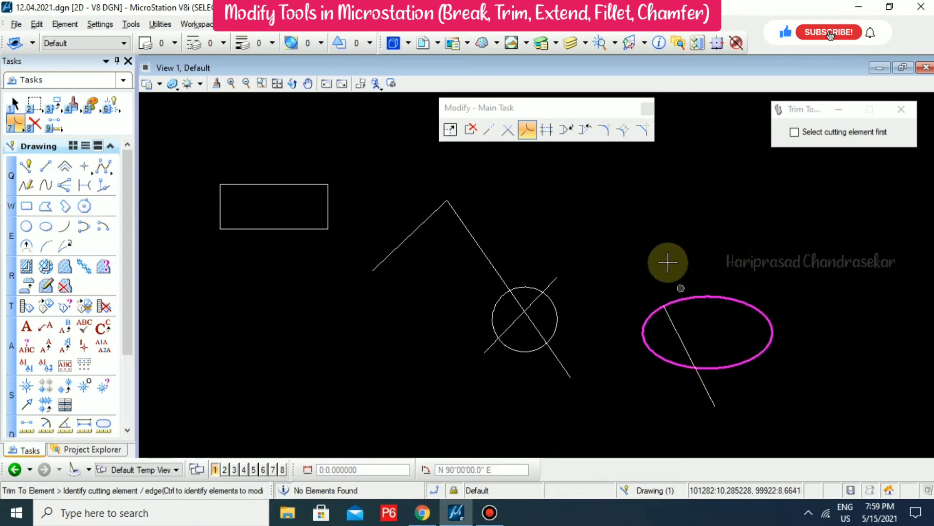
{"action": "left_click", "coordinate": [526, 130]}
{"action": "left_click", "coordinate": [692, 352]}
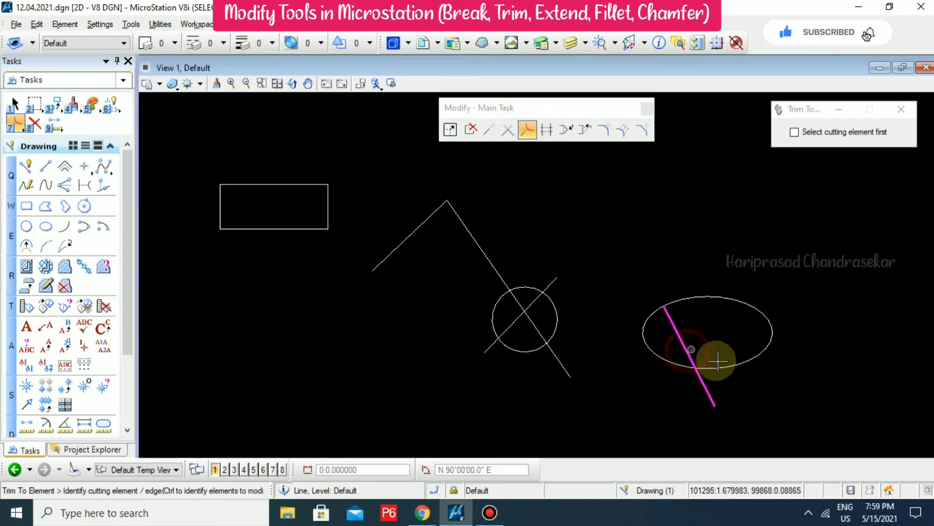
{"action": "left_click", "coordinate": [725, 366]}
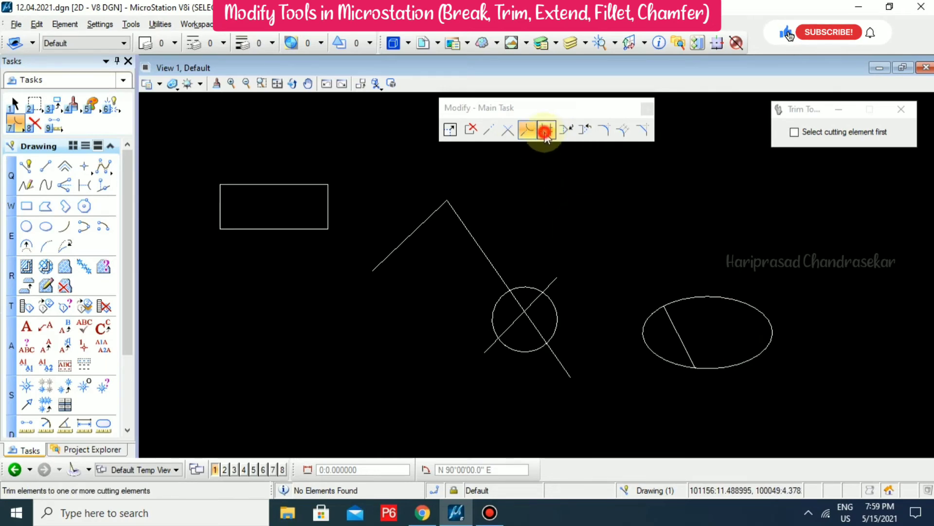
- Try Trim Multiple on the short diagonal's part inside the circle, using the upper-left arc as cutting element, and undo the trim
{"action": "left_click", "coordinate": [546, 130]}
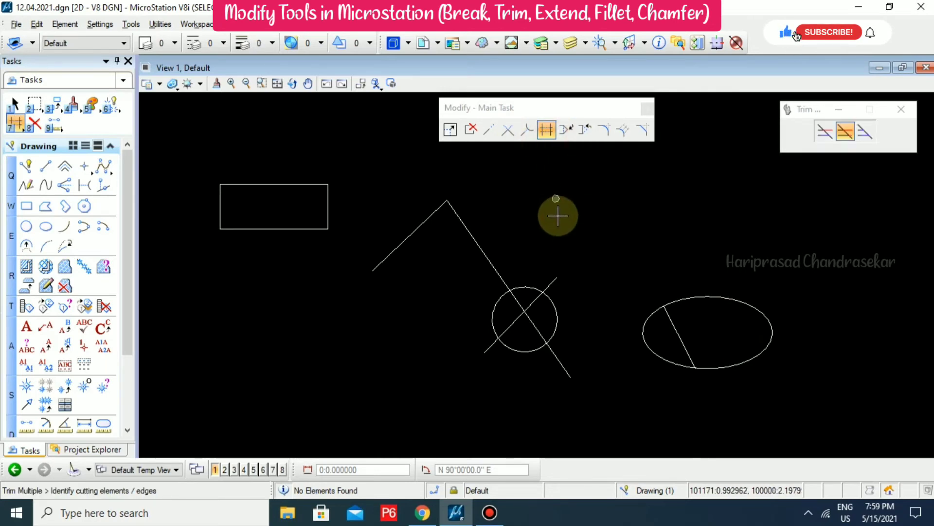
{"action": "left_click", "coordinate": [532, 288]}
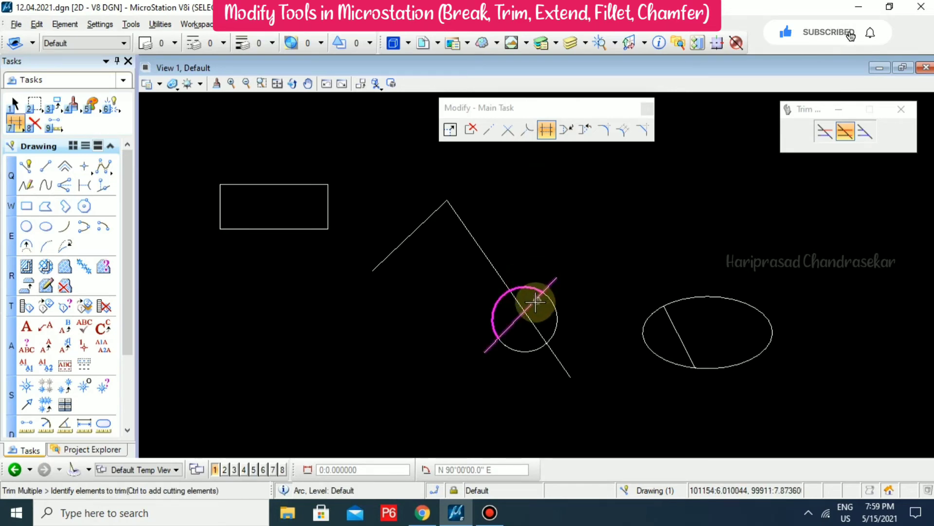
{"action": "left_click", "coordinate": [532, 302]}
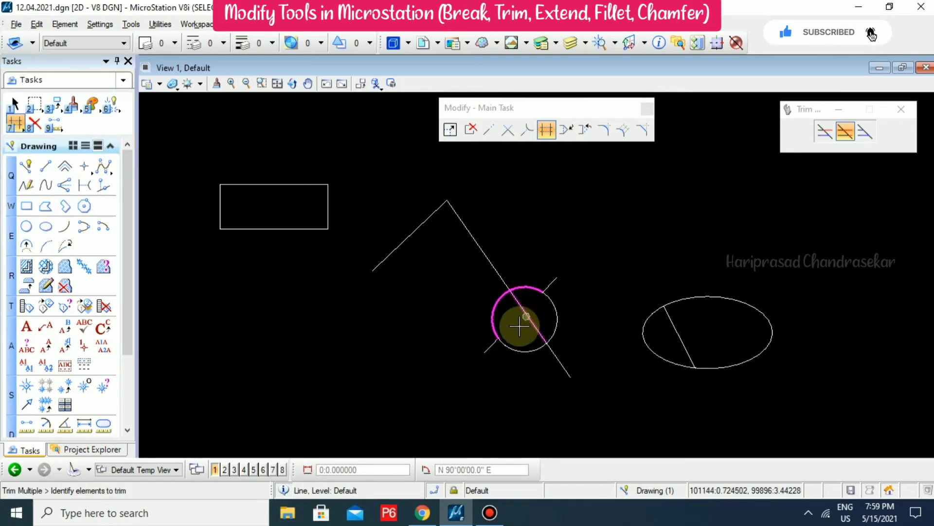
{"action": "left_click", "coordinate": [553, 242]}
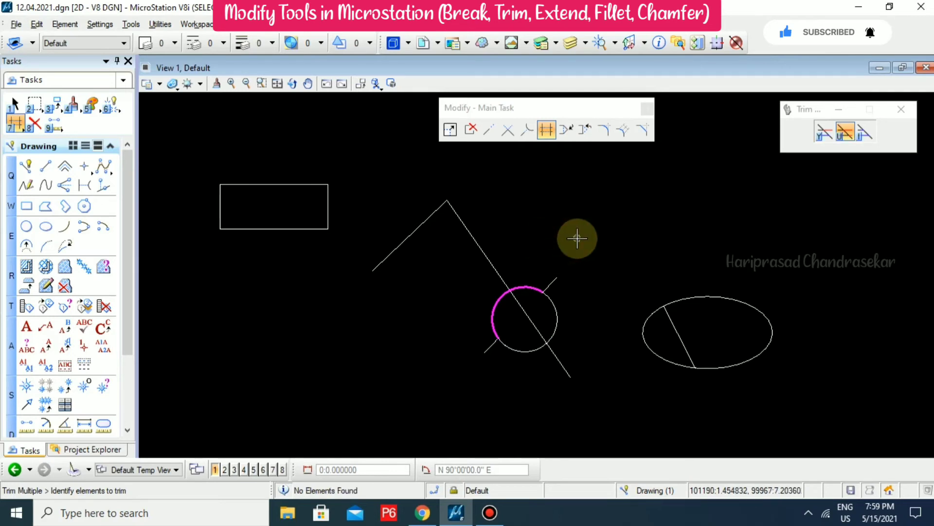
{"action": "key", "text": "Escape"}
{"action": "key", "text": "ctrl+z"}
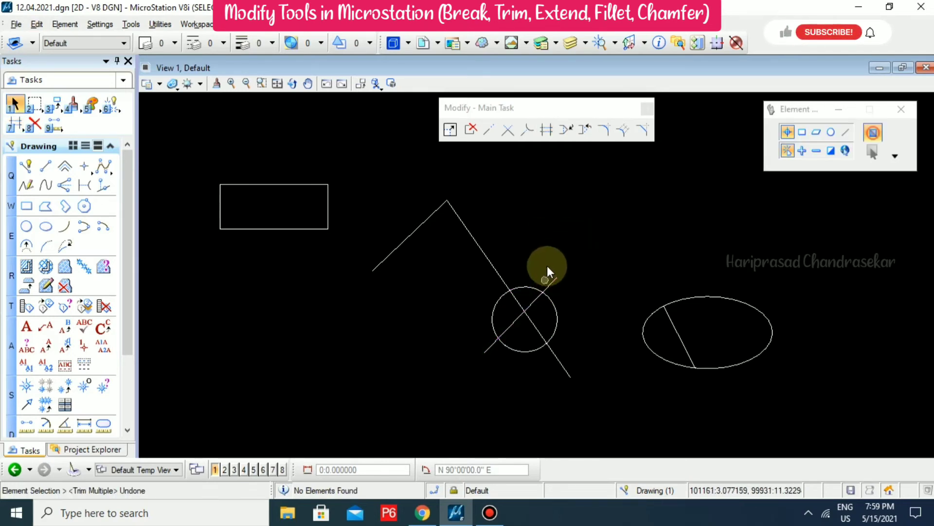
- Trim both outer ends of the short diagonal line with Trim Multiple, using the circle's upper-left arc as cutting element
{"action": "left_click", "coordinate": [546, 129]}
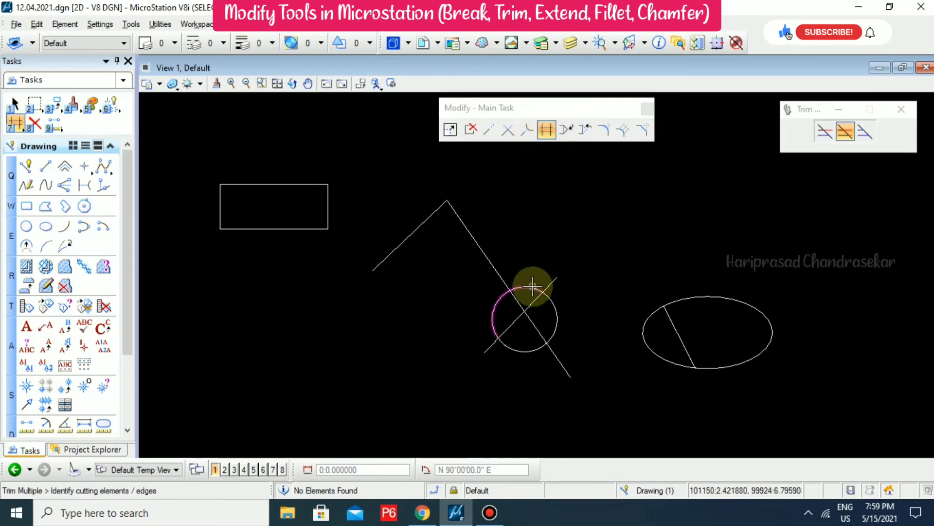
{"action": "left_click", "coordinate": [532, 286]}
{"action": "left_click", "coordinate": [553, 284]}
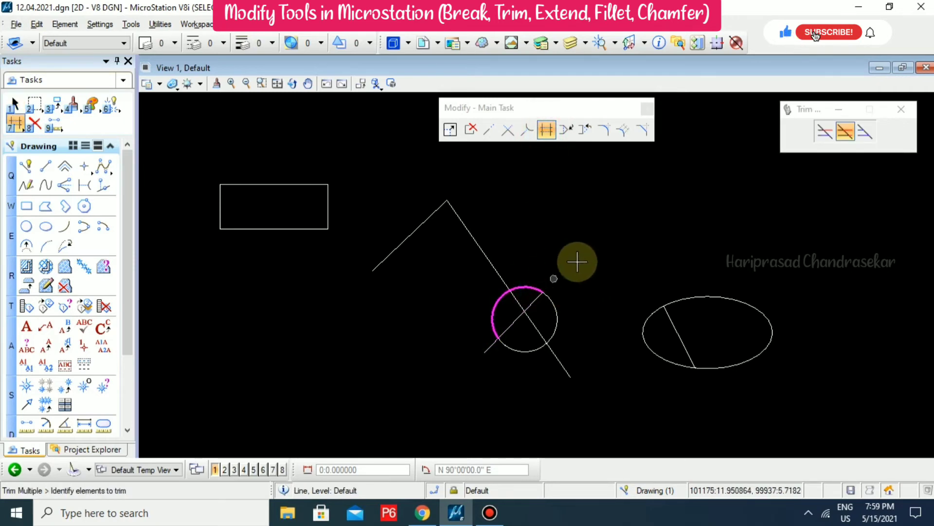
{"action": "left_click", "coordinate": [494, 342]}
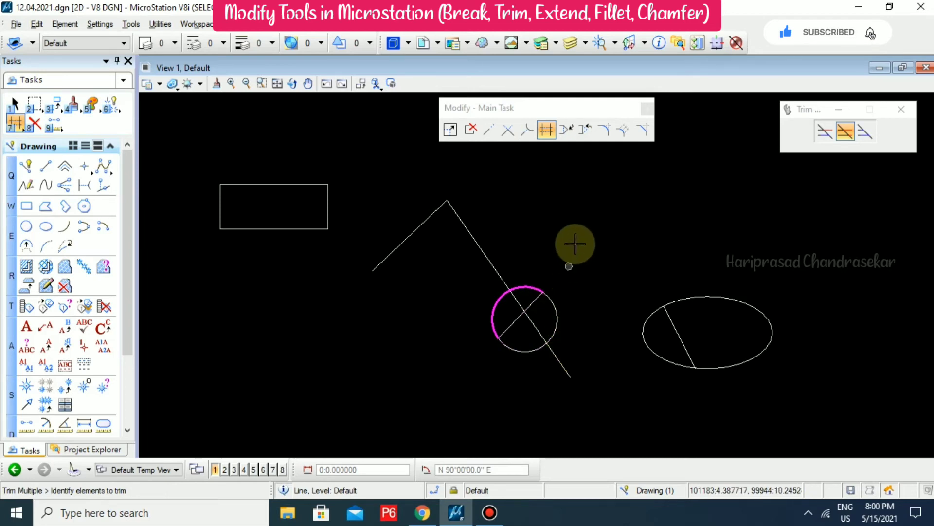
- Trim away the long line's parts below and inside the circle with Trim Multiple, using the circle's lower-right arc as cutting element
{"action": "left_click", "coordinate": [541, 132]}
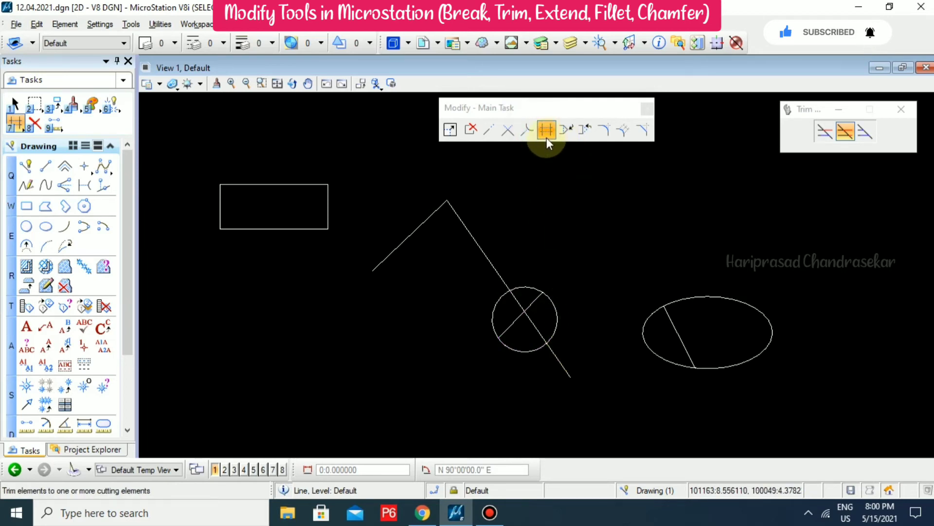
{"action": "left_click", "coordinate": [556, 329]}
{"action": "left_click", "coordinate": [561, 361]}
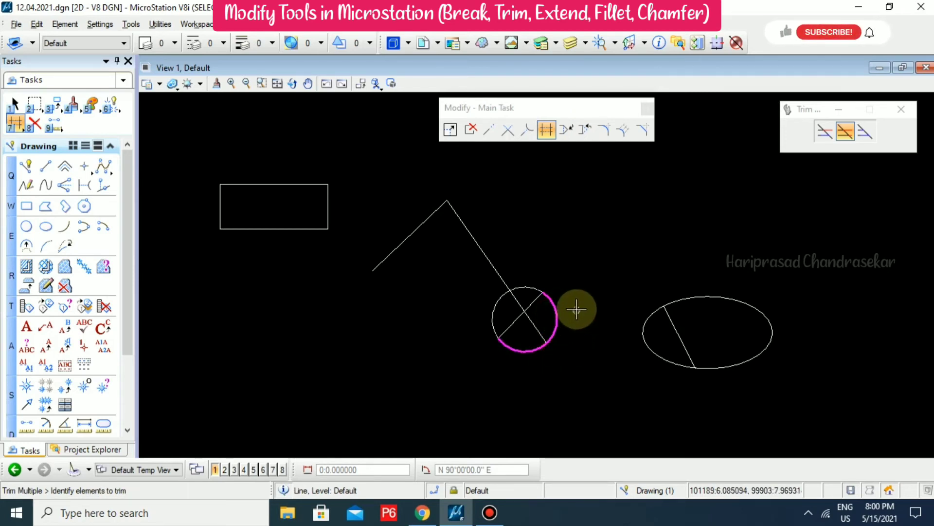
{"action": "left_click", "coordinate": [534, 326]}
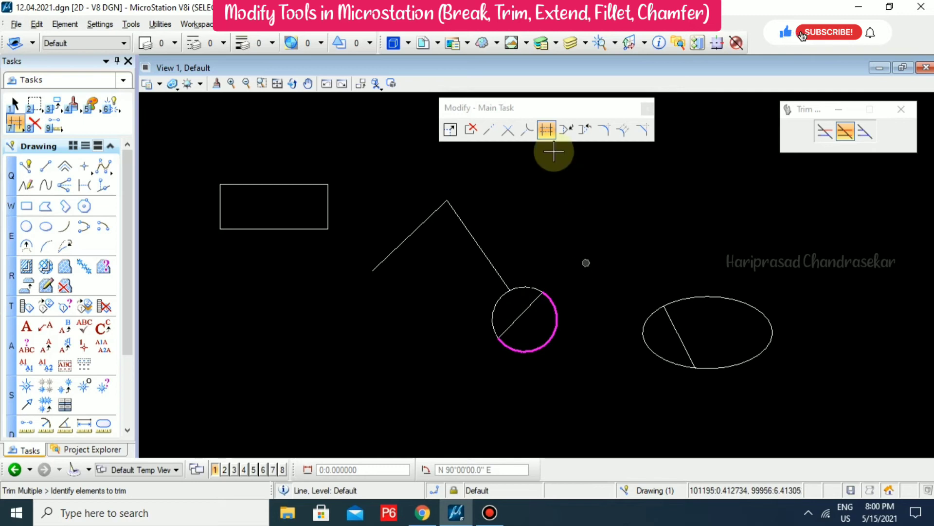
- Insert one vertex into the left sloping line to form a square corner and two into the right line to form a zigzag
{"action": "left_click", "coordinate": [565, 130]}
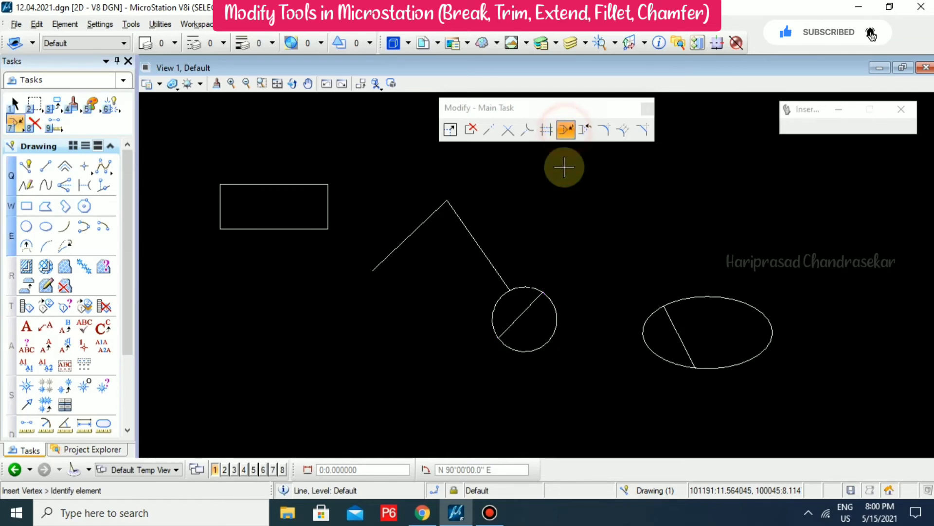
{"action": "left_click", "coordinate": [410, 236]}
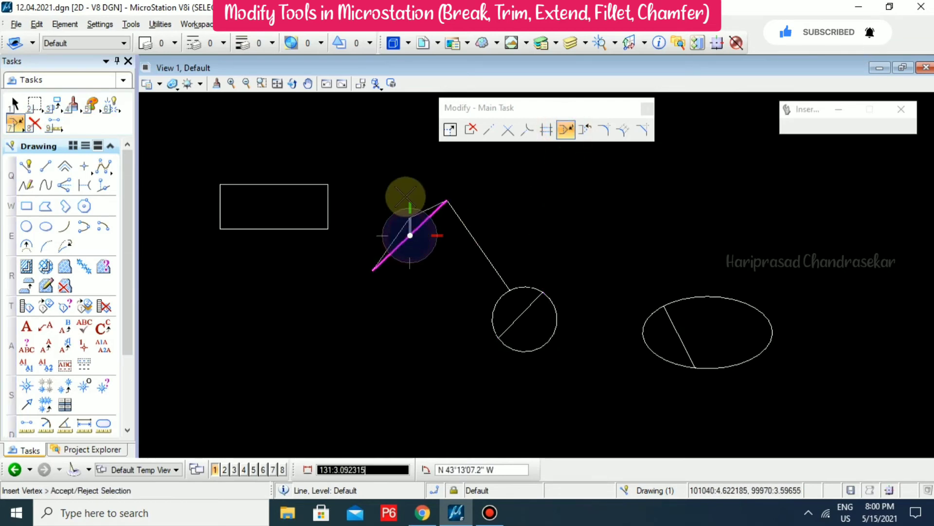
{"action": "left_click", "coordinate": [372, 199]}
{"action": "left_click", "coordinate": [473, 237]}
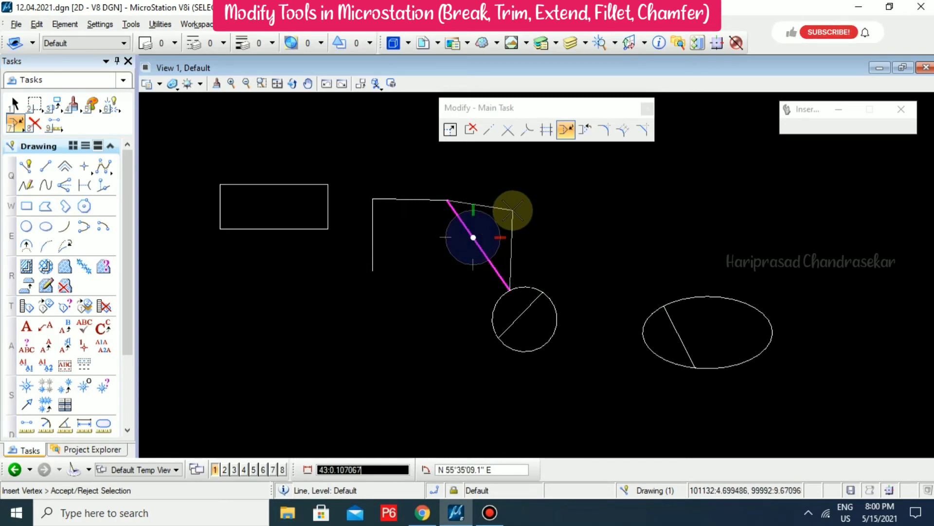
{"action": "left_click", "coordinate": [439, 258]}
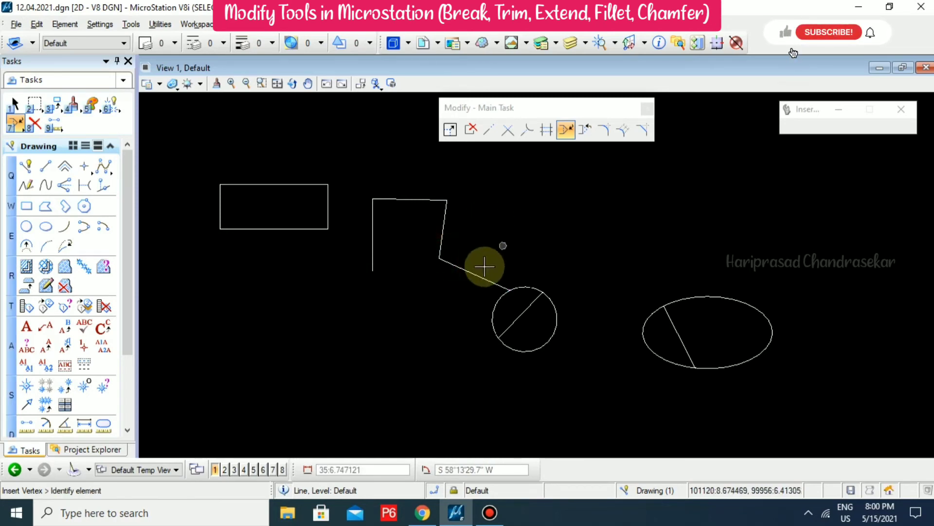
{"action": "left_click", "coordinate": [474, 272]}
{"action": "left_click", "coordinate": [499, 237]}
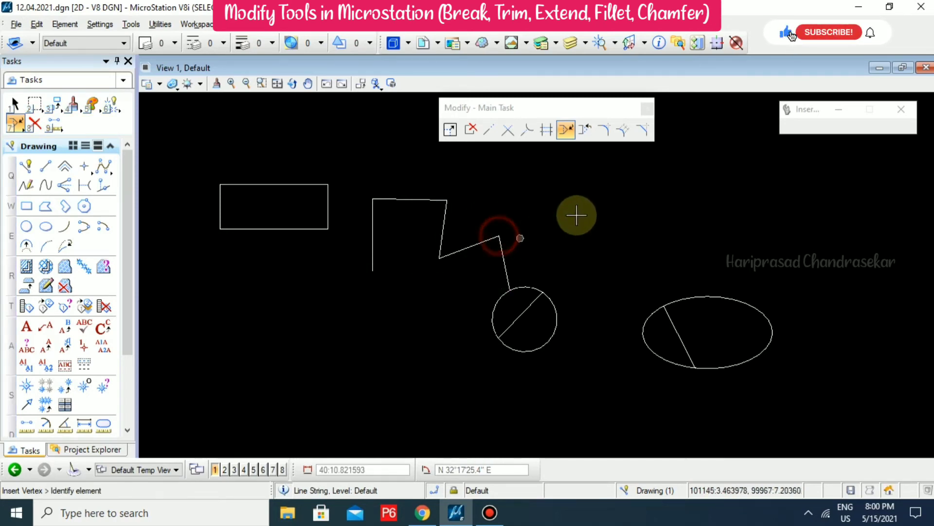
- Delete the lower inner vertex of the zigzag line string above the circle
{"action": "left_click", "coordinate": [589, 132]}
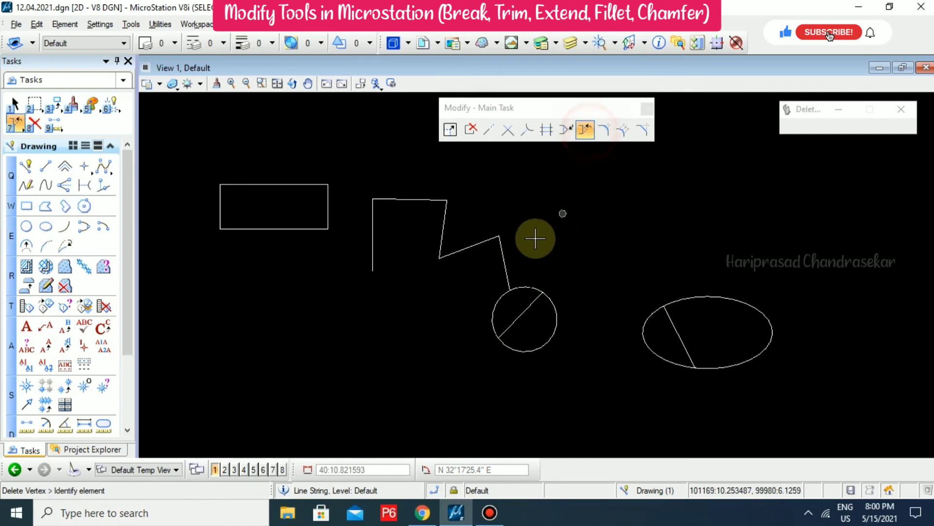
{"action": "left_click", "coordinate": [440, 257]}
{"action": "left_click", "coordinate": [529, 224]}
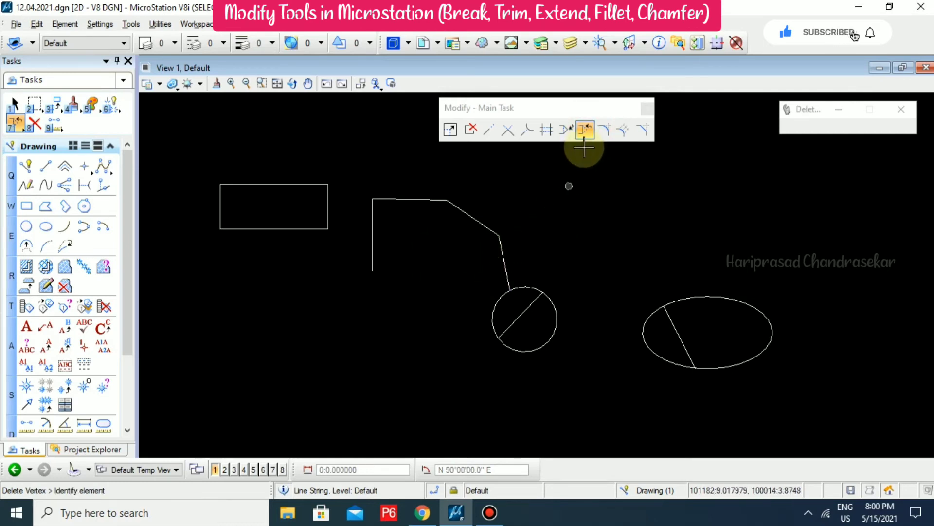
- Construct a circular fillet with radius 20 and truncation None at the corner between the vertical line and the adjoining horizontal segment
{"action": "left_click", "coordinate": [603, 130]}
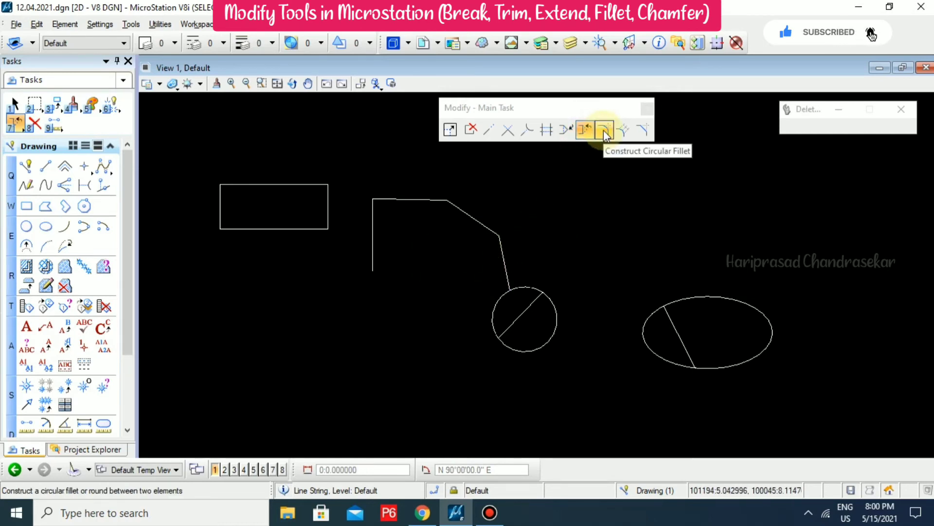
{"action": "left_click", "coordinate": [603, 130]}
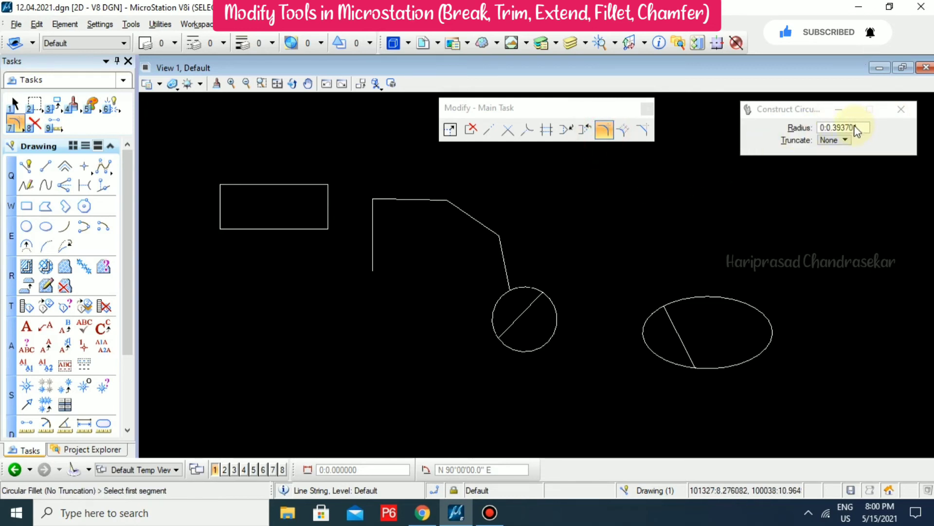
{"action": "double_click", "coordinate": [838, 128]}
{"action": "type", "text": "20"}
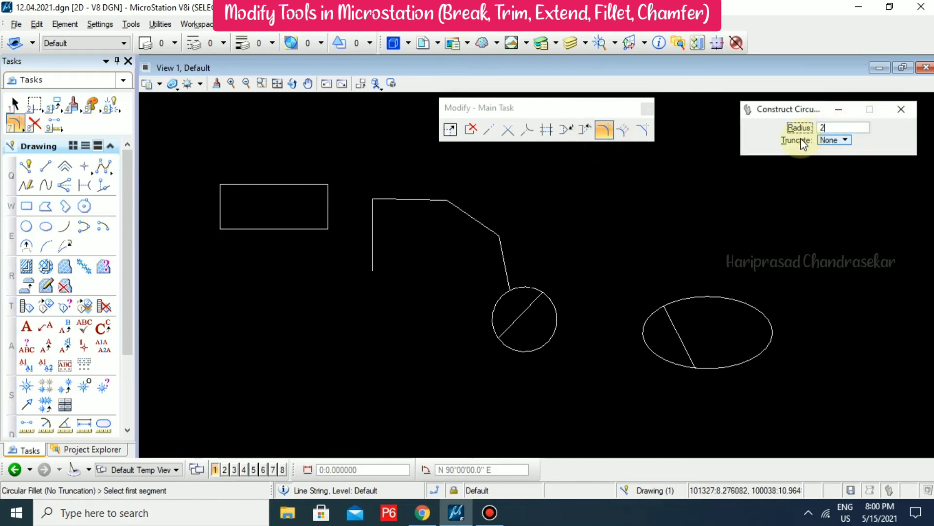
{"action": "left_click", "coordinate": [847, 140]}
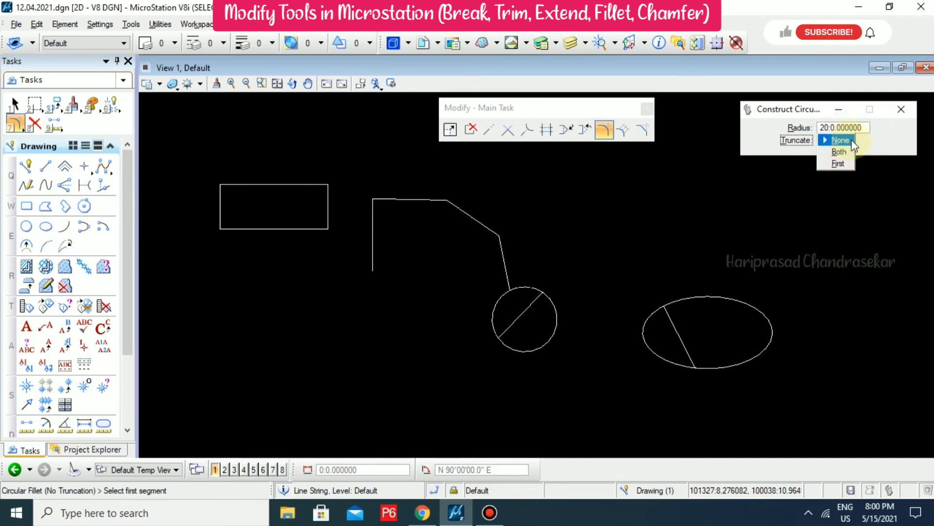
{"action": "left_click", "coordinate": [866, 142]}
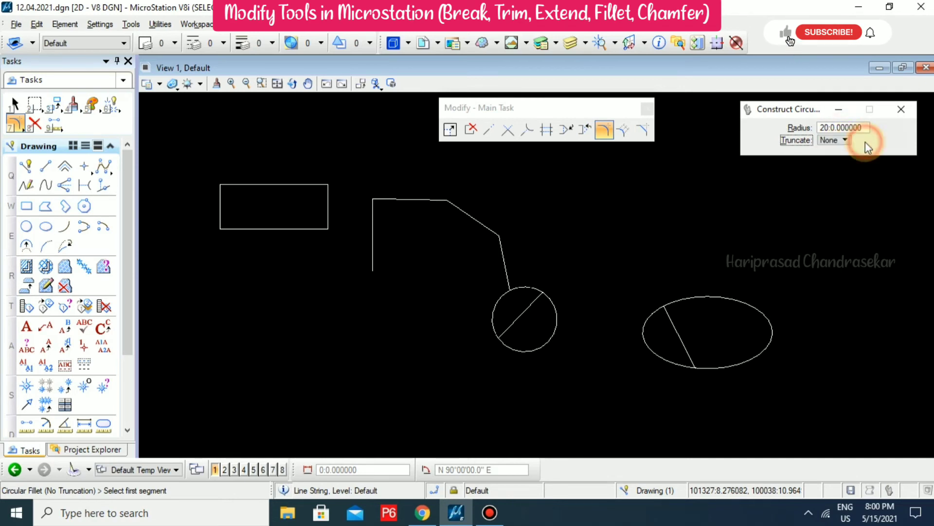
{"action": "left_click", "coordinate": [373, 223]}
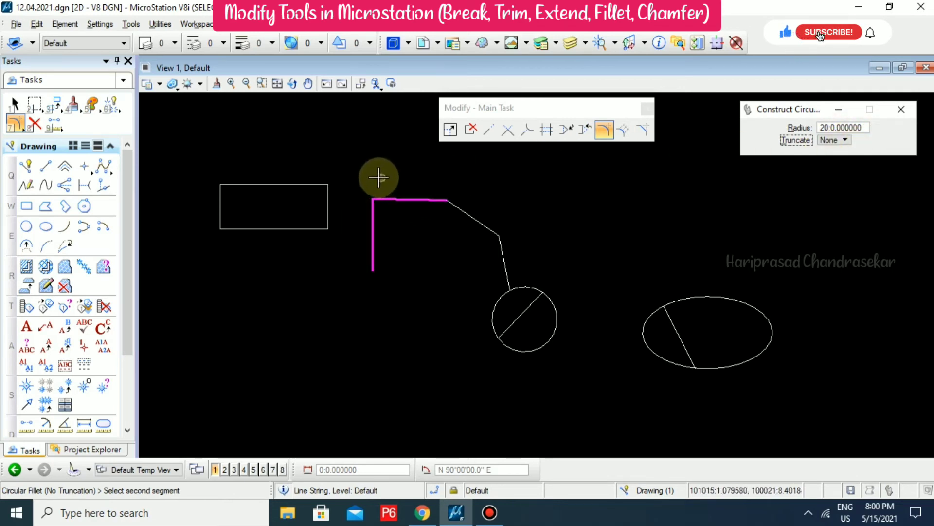
{"action": "left_click", "coordinate": [396, 198]}
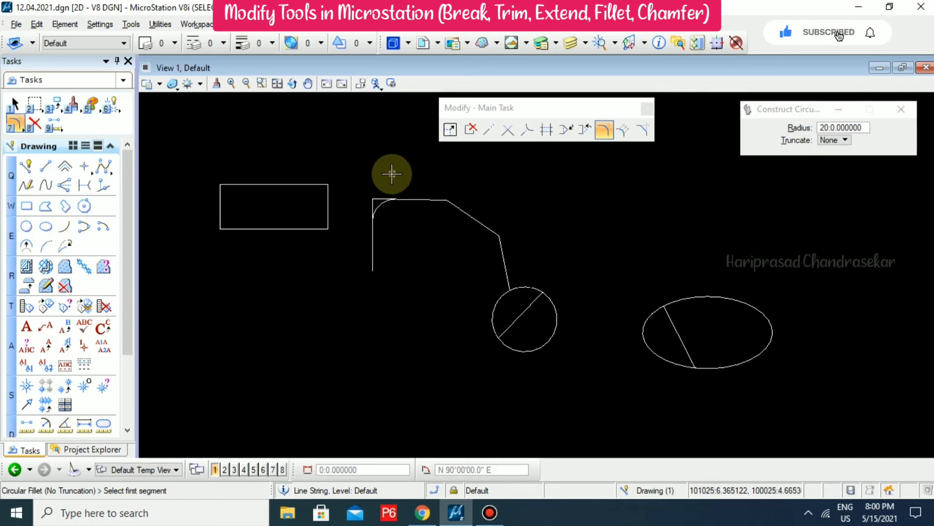
{"action": "scroll", "coordinate": [390, 173], "scroll_direction": "up", "scroll_amount": 2}
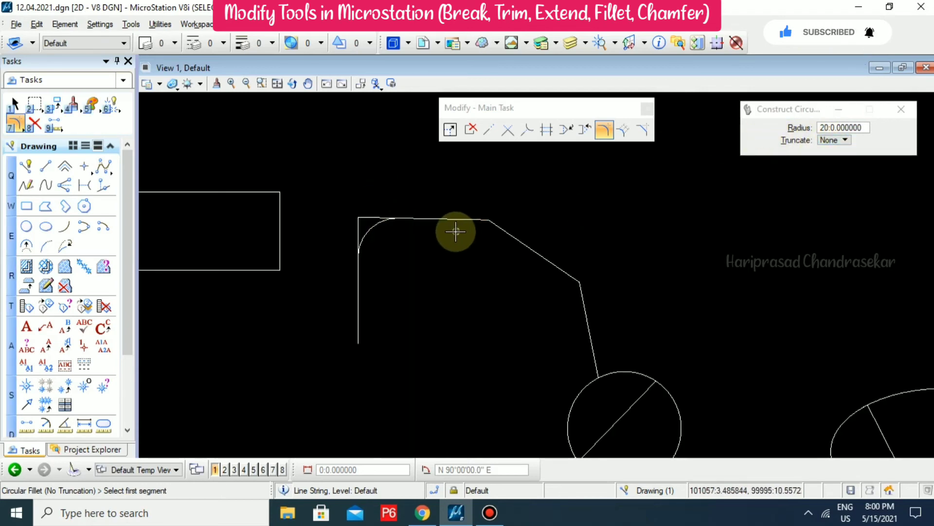
- Undo the untruncated fillet and construct a radius 20 circular fillet at the same corner with truncation Both
{"action": "key", "text": "ctrl+z"}
{"action": "left_click", "coordinate": [829, 139]}
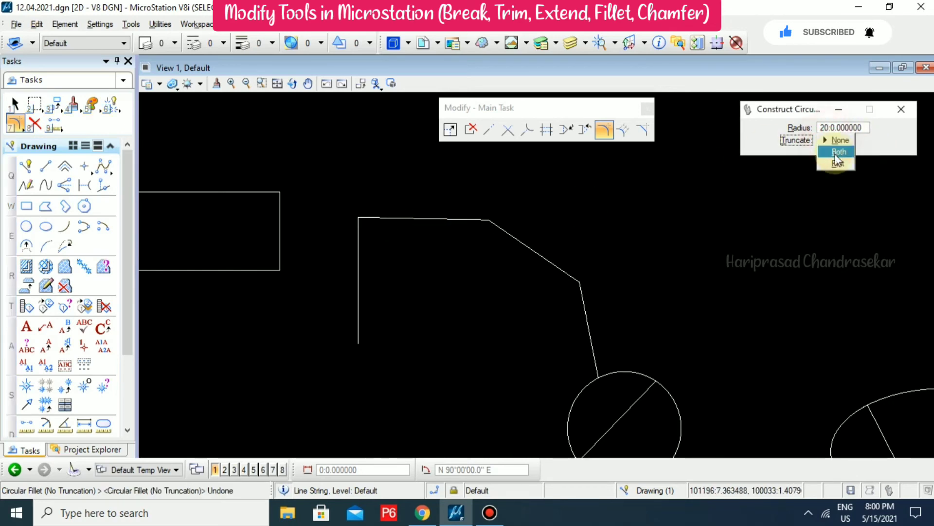
{"action": "left_click", "coordinate": [842, 153]}
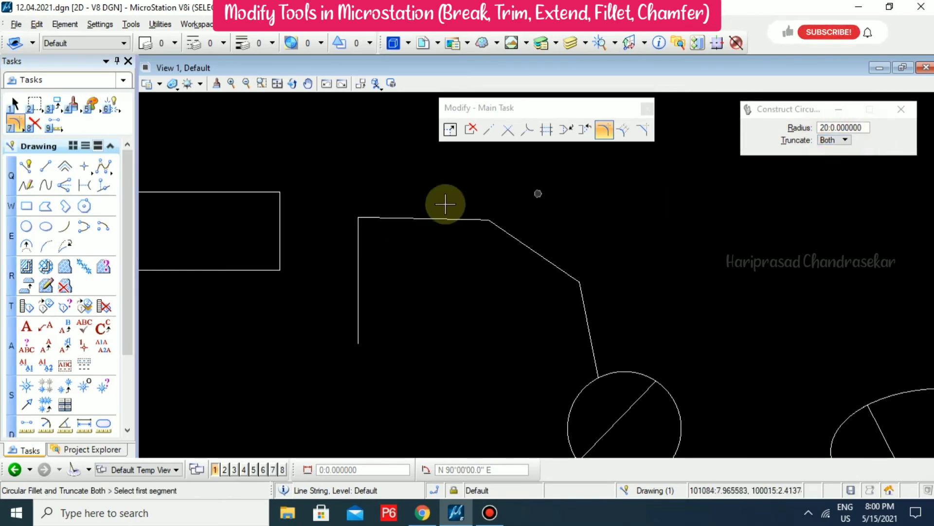
{"action": "left_click", "coordinate": [360, 244]}
{"action": "left_click", "coordinate": [399, 218]}
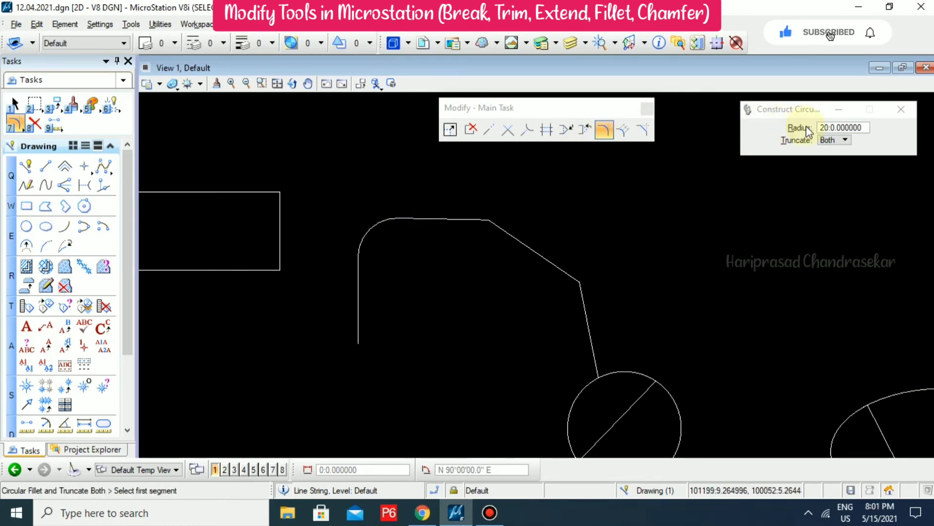
- Set the parabolic fillet to type Symmetric with truncation Both and try it on the sloping line string above the circle
{"action": "left_click", "coordinate": [624, 130]}
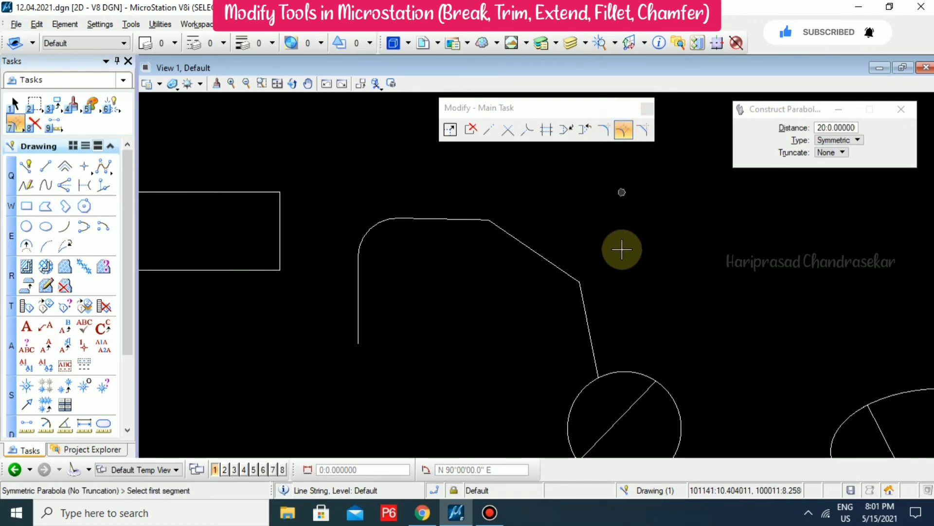
{"action": "middle_click_drag", "start_coordinate": [585, 260], "coordinate": [536, 269]}
{"action": "scroll", "coordinate": [569, 269], "scroll_direction": "down", "scroll_amount": 2}
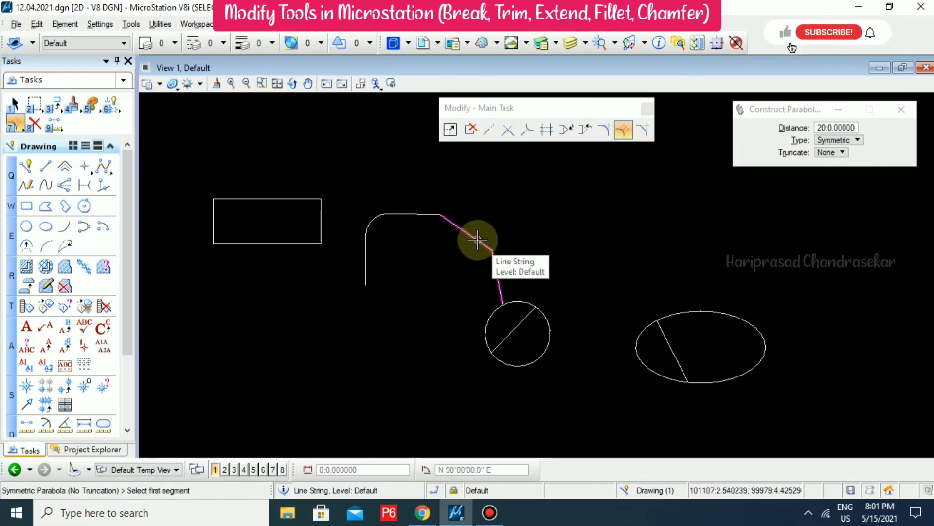
{"action": "left_click", "coordinate": [845, 141]}
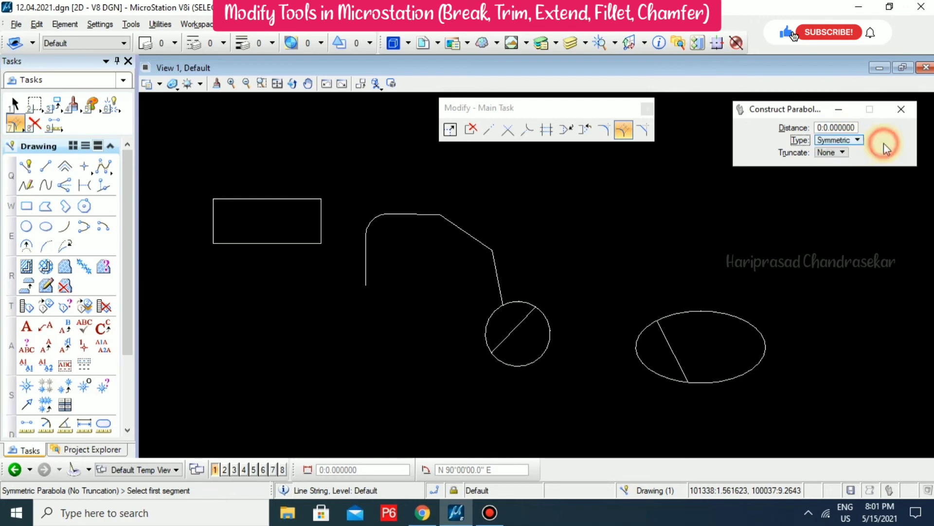
{"action": "left_click", "coordinate": [827, 167]}
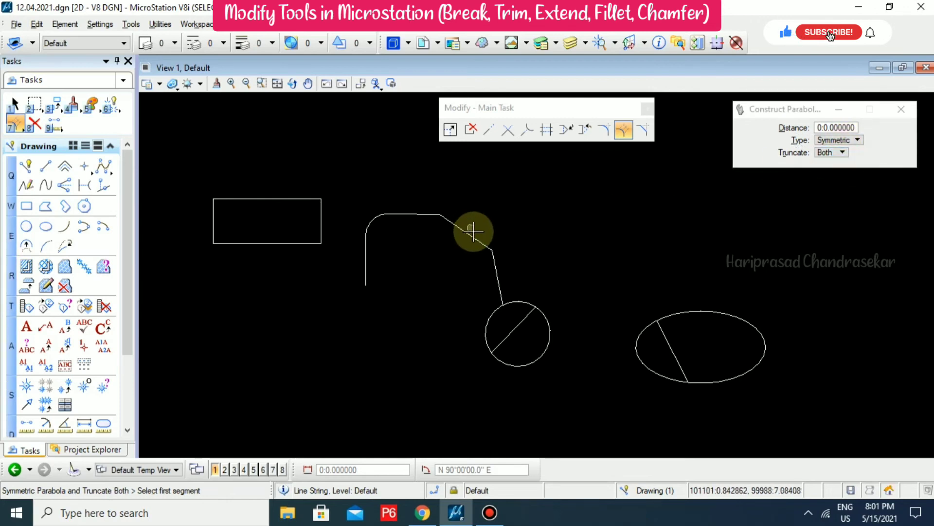
{"action": "left_click", "coordinate": [474, 237]}
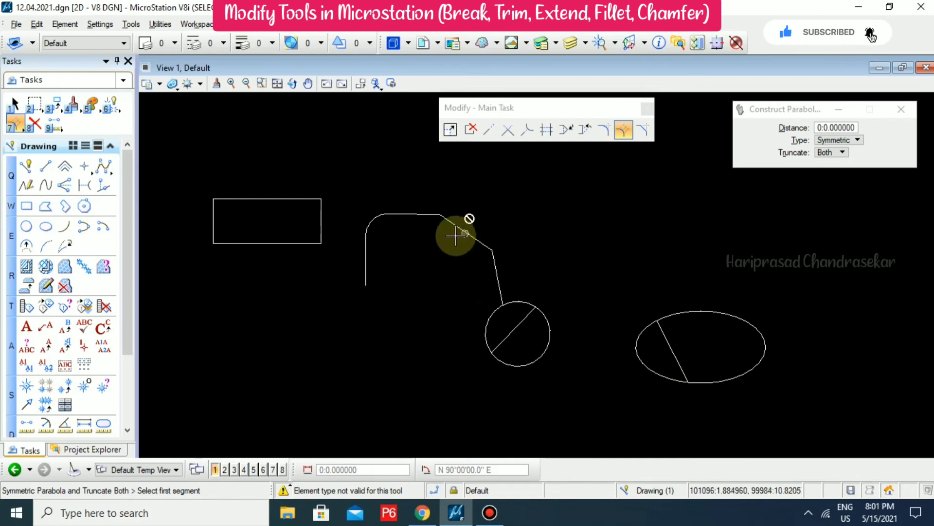
- Set the parabolic fillet distance to 5 and try again to pick the sloping line string
{"action": "left_click", "coordinate": [822, 128]}
{"action": "type", "text": "2"}
{"action": "left_click", "coordinate": [817, 128]}
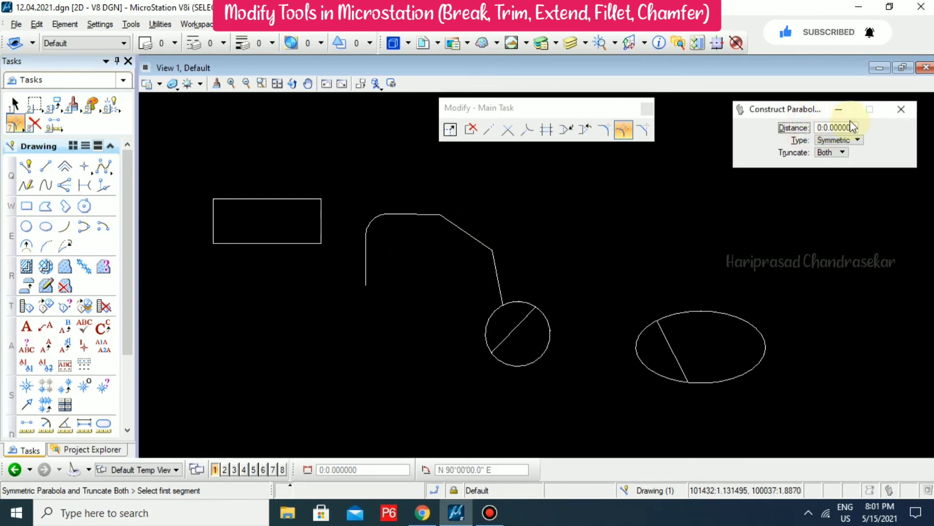
{"action": "type", "text": "5"}
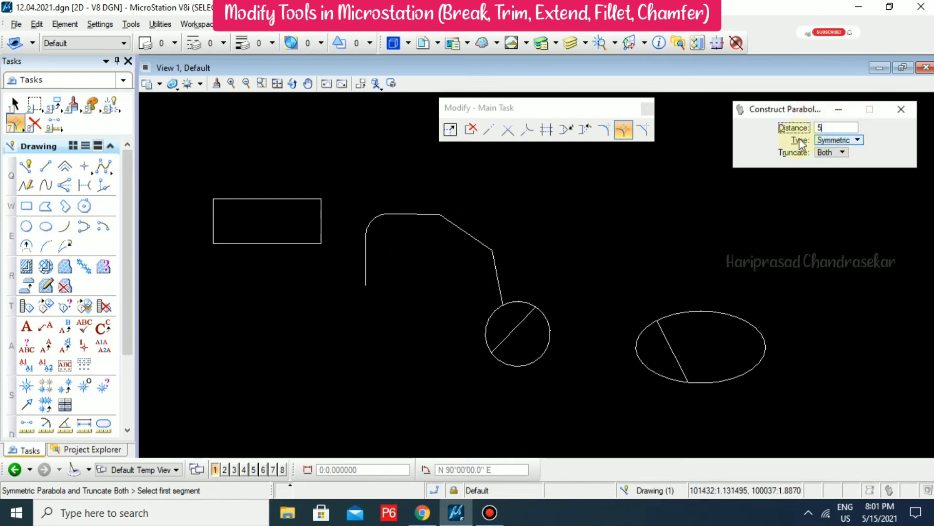
{"action": "left_click", "coordinate": [479, 242]}
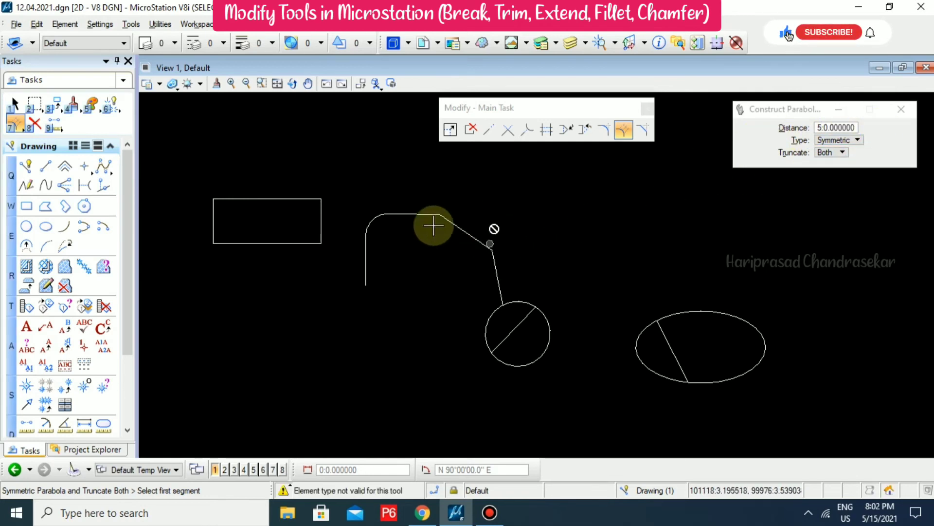
- Draw a slightly descending SmartLine rightward from the vertical line's lower end and try it as the parabolic fillet's first segment
{"action": "left_click", "coordinate": [26, 166]}
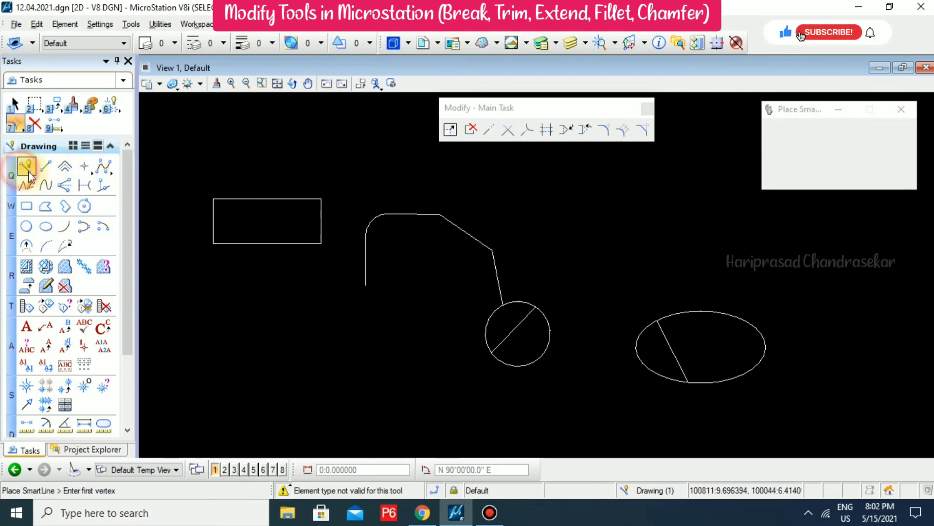
{"action": "left_click", "coordinate": [367, 286]}
{"action": "left_click", "coordinate": [444, 294]}
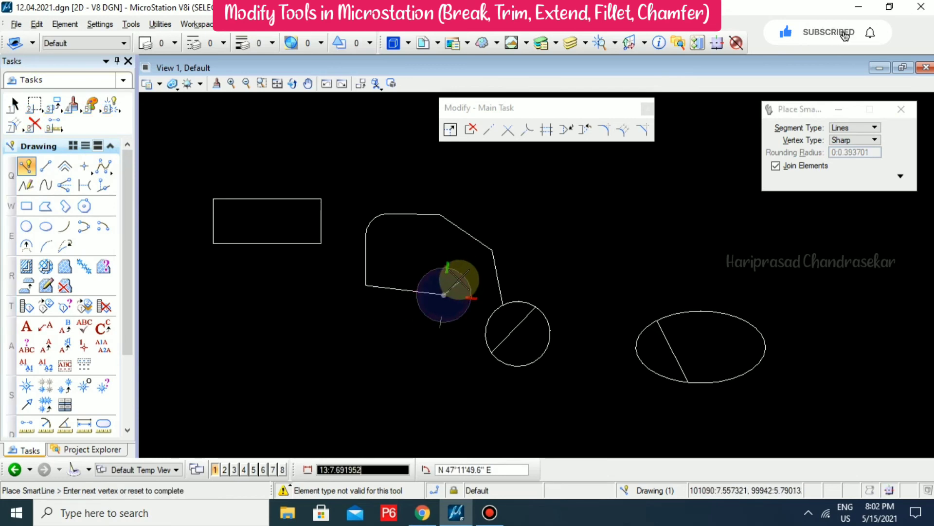
{"action": "key", "text": "Escape"}
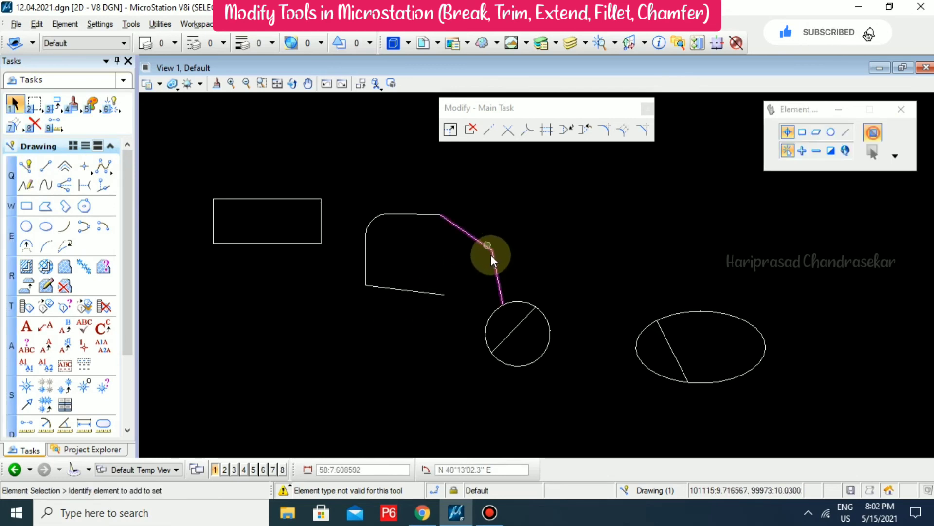
{"action": "left_click", "coordinate": [622, 130]}
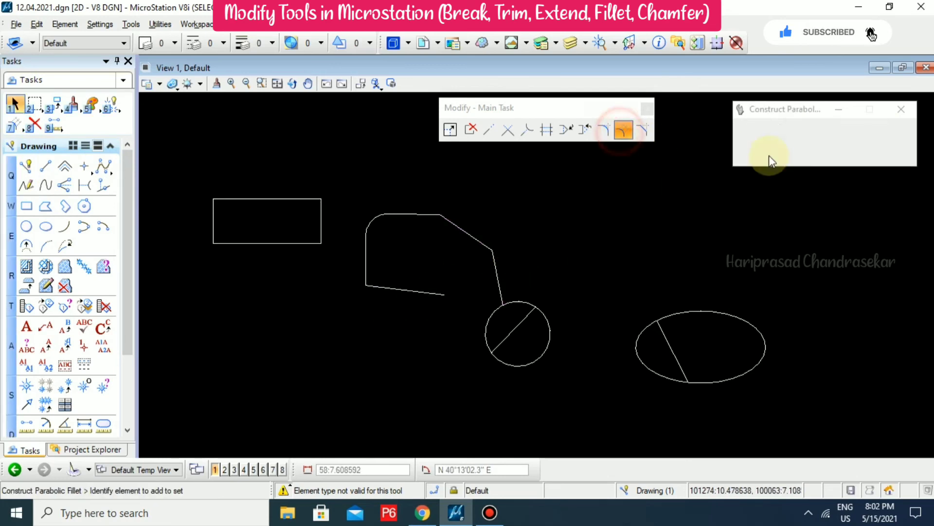
{"action": "left_click", "coordinate": [389, 289]}
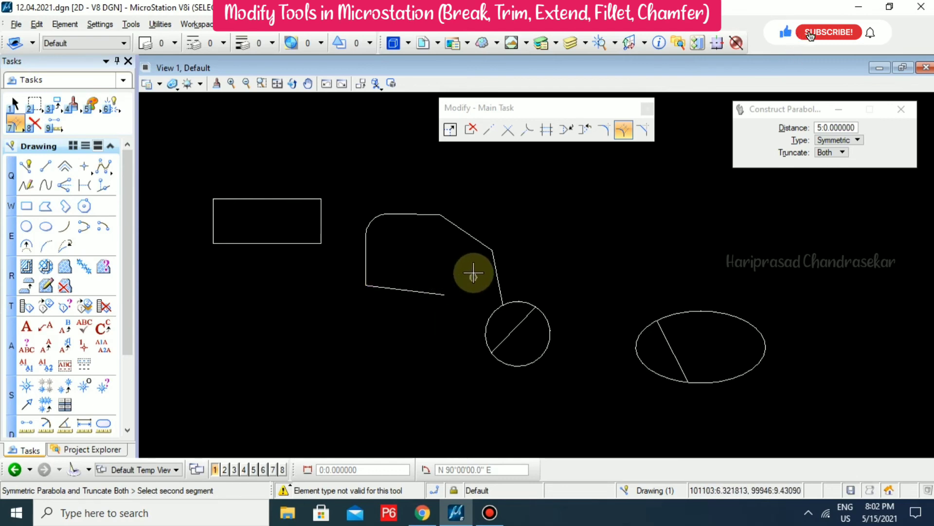
- Draw a vertical SmartLine straight down from the right end of the slightly descending line
{"action": "left_click", "coordinate": [25, 167]}
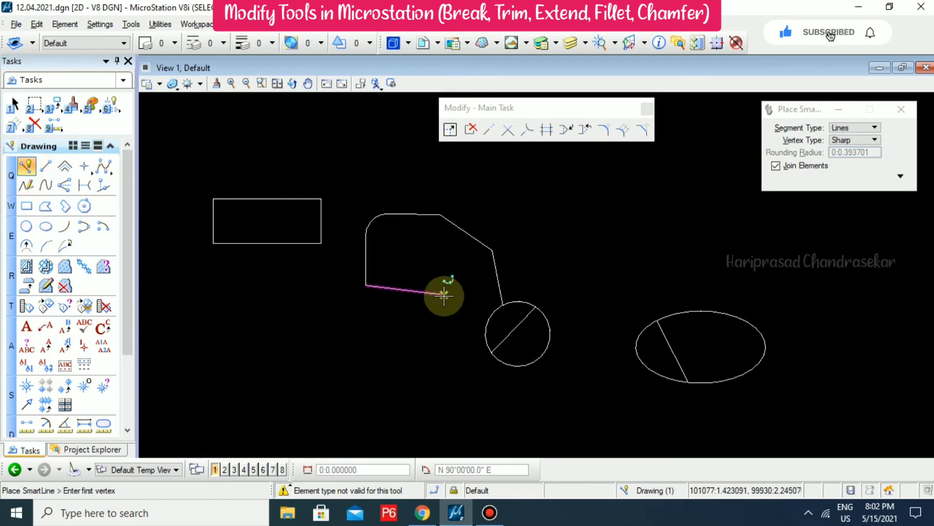
{"action": "left_click", "coordinate": [444, 294]}
{"action": "left_click", "coordinate": [444, 373]}
{"action": "right_click", "coordinate": [510, 291]}
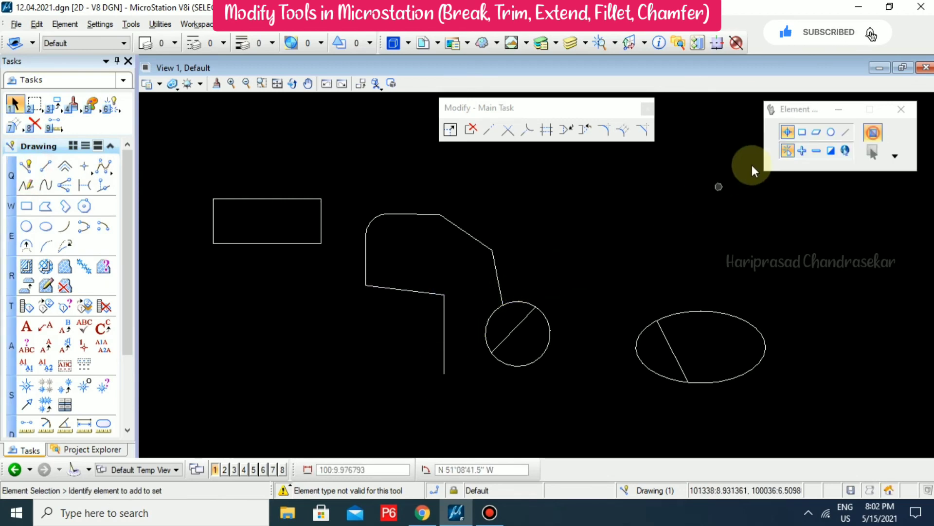
- Construct a symmetric parabolic fillet between the slightly descending line and the lower vertical line, with distance 50 and truncation Both
{"action": "left_click", "coordinate": [624, 130]}
{"action": "left_click", "coordinate": [417, 290]}
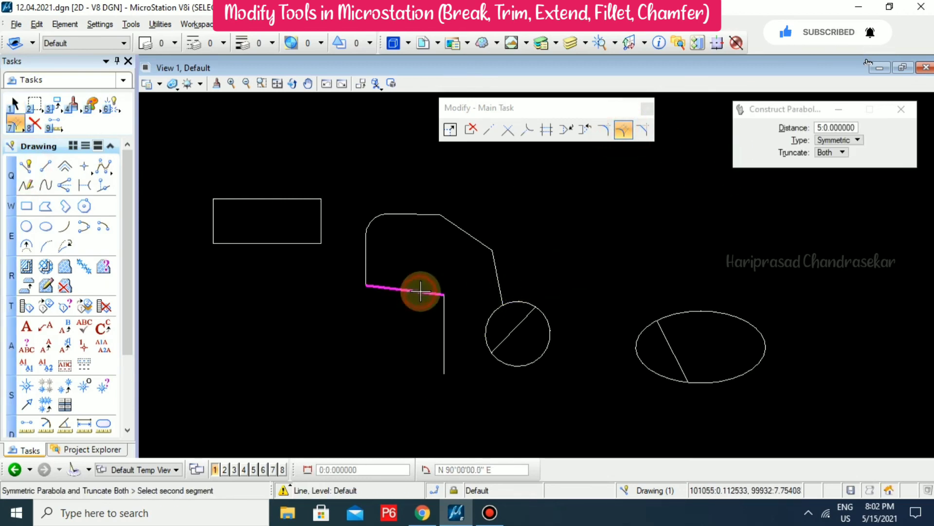
{"action": "scroll", "coordinate": [459, 317], "scroll_direction": "up", "scroll_amount": 5}
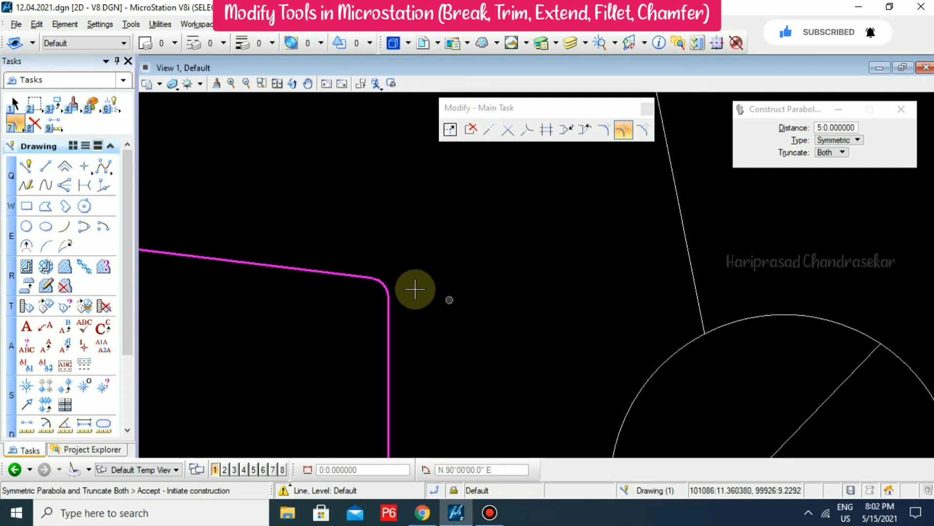
{"action": "left_click", "coordinate": [371, 272]}
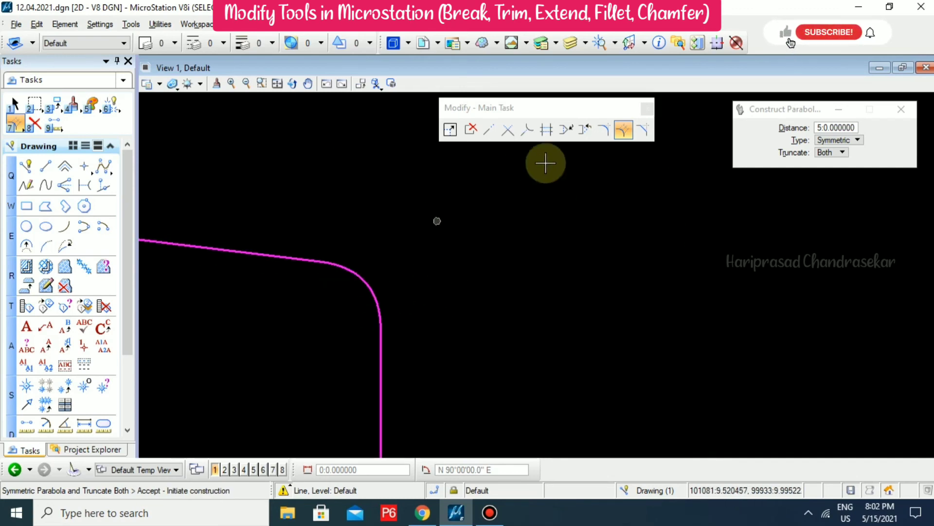
{"action": "scroll", "coordinate": [477, 232], "scroll_direction": "down", "scroll_amount": 5}
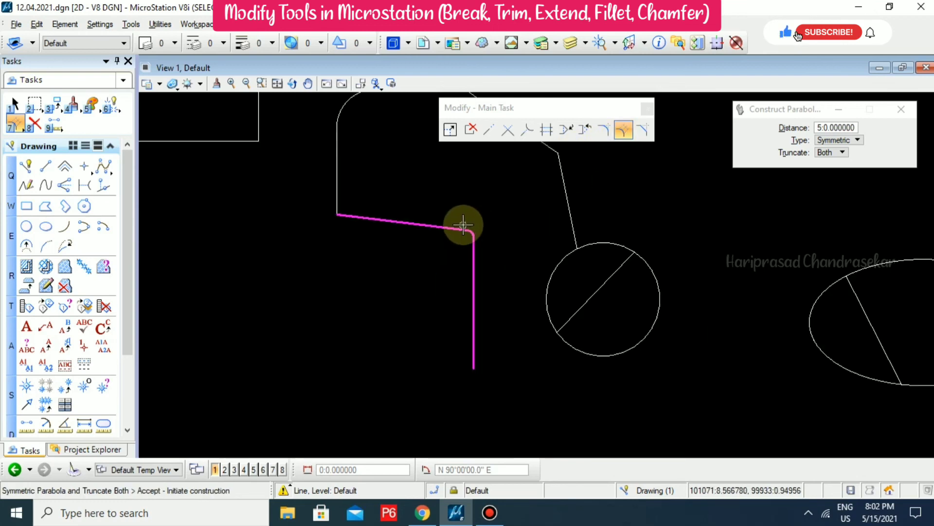
{"action": "left_click_drag", "start_coordinate": [818, 127], "coordinate": [839, 128]}
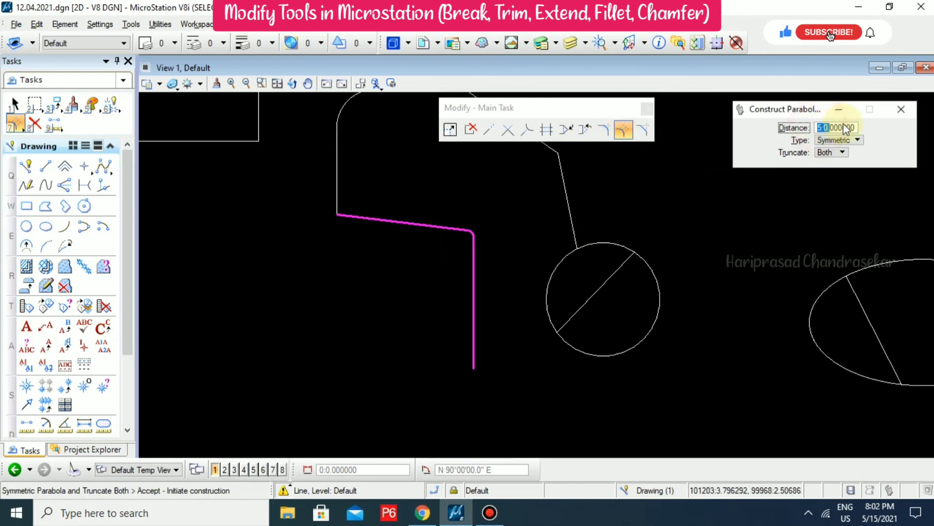
{"action": "type", "text": "10"}
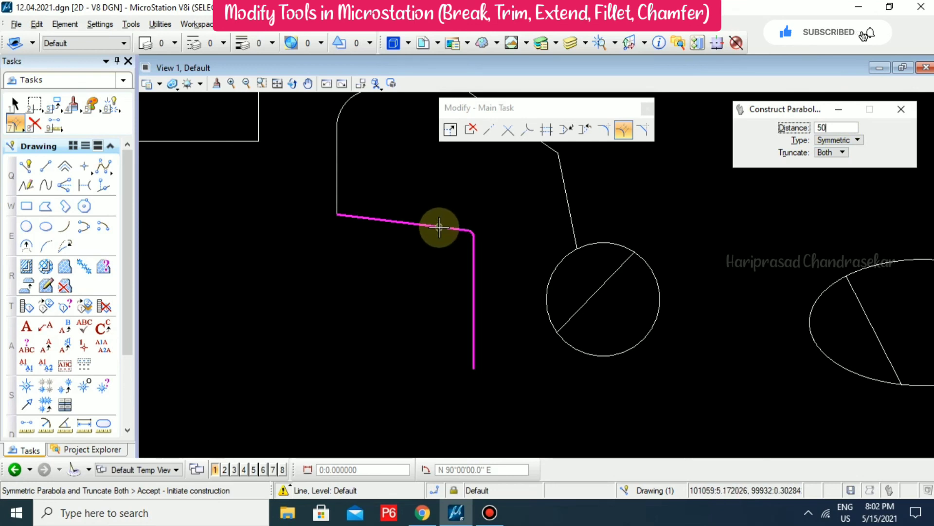
{"action": "left_click", "coordinate": [441, 227]}
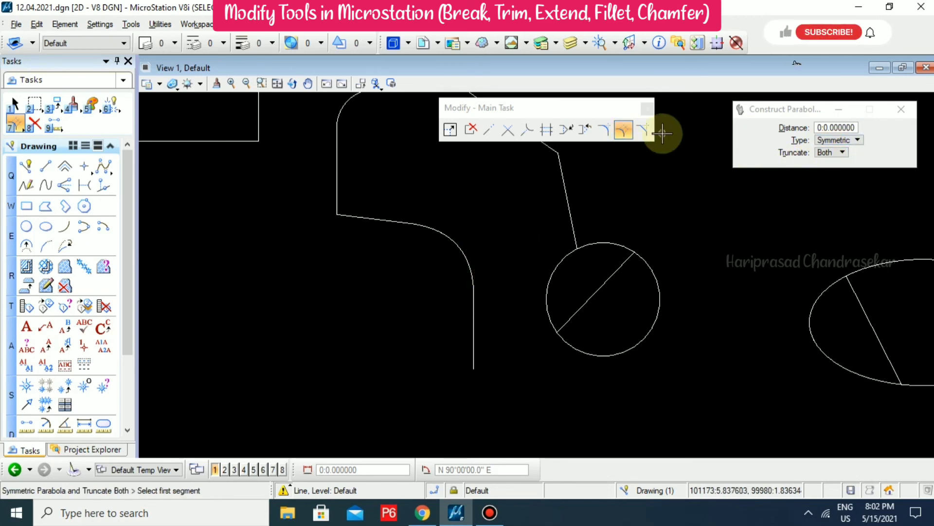
- Construct a chamfer with Distance 1 and Distance 2 of 50 between the slightly descending line and the lower vertical line
{"action": "left_click", "coordinate": [646, 130]}
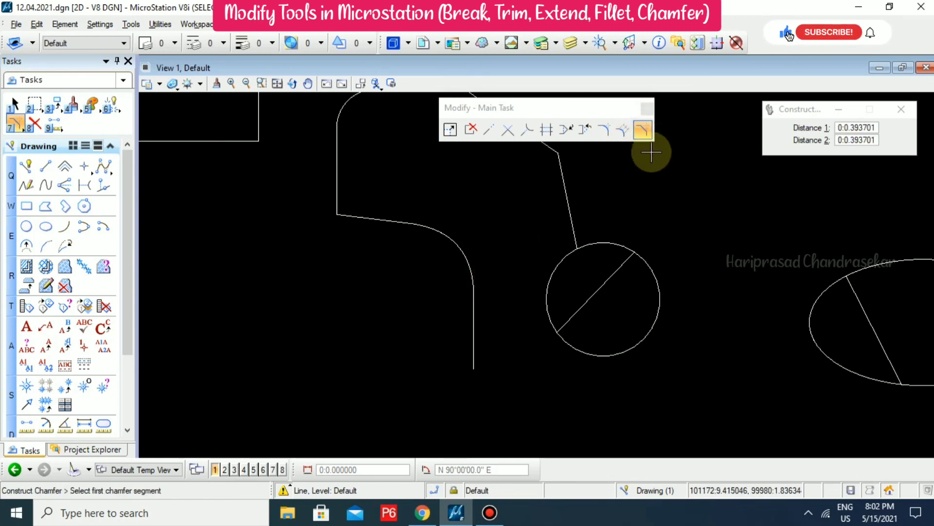
{"action": "left_click_drag", "start_coordinate": [839, 128], "coordinate": [866, 127]}
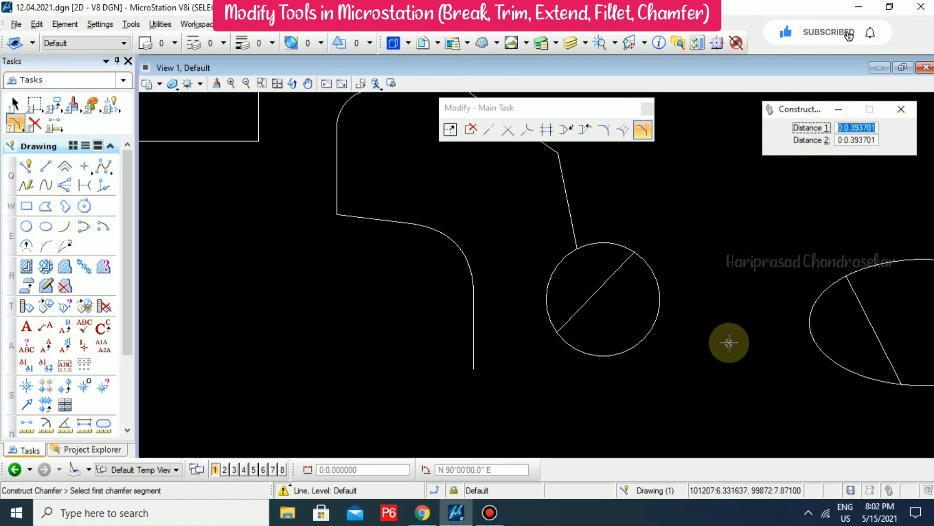
{"action": "type", "text": "50"}
{"action": "left_click_drag", "start_coordinate": [839, 142], "coordinate": [874, 141]}
{"action": "type", "text": "50"}
{"action": "key", "text": "Tab"}
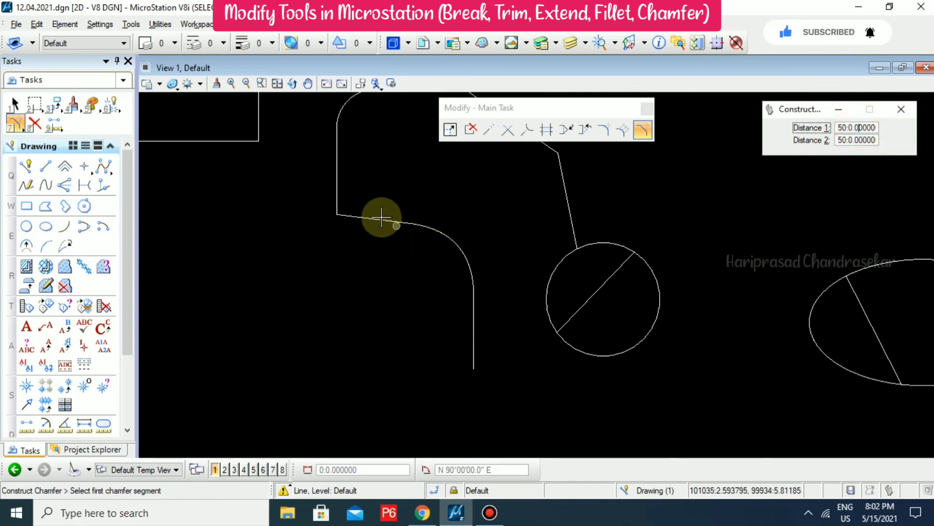
{"action": "left_click", "coordinate": [366, 218]}
{"action": "left_click", "coordinate": [473, 315]}
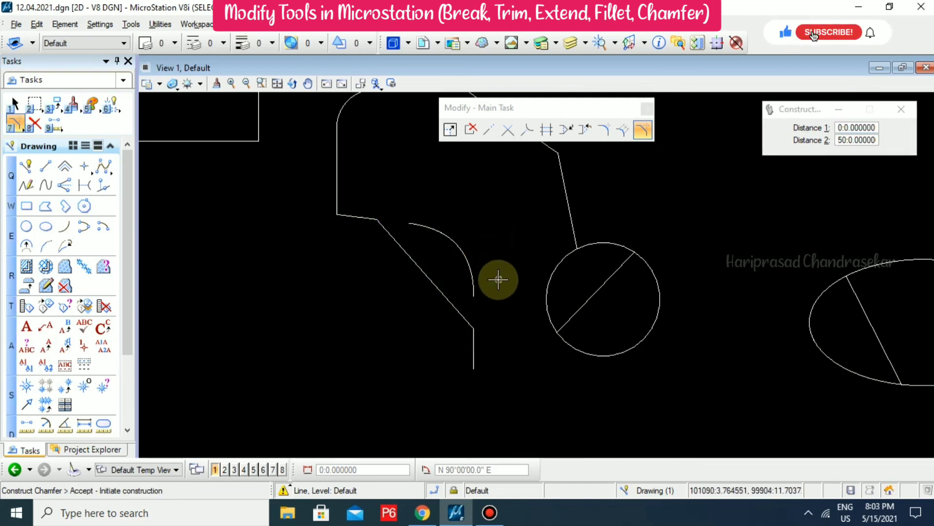
{"action": "scroll", "coordinate": [499, 279], "scroll_direction": "down", "scroll_amount": 1}
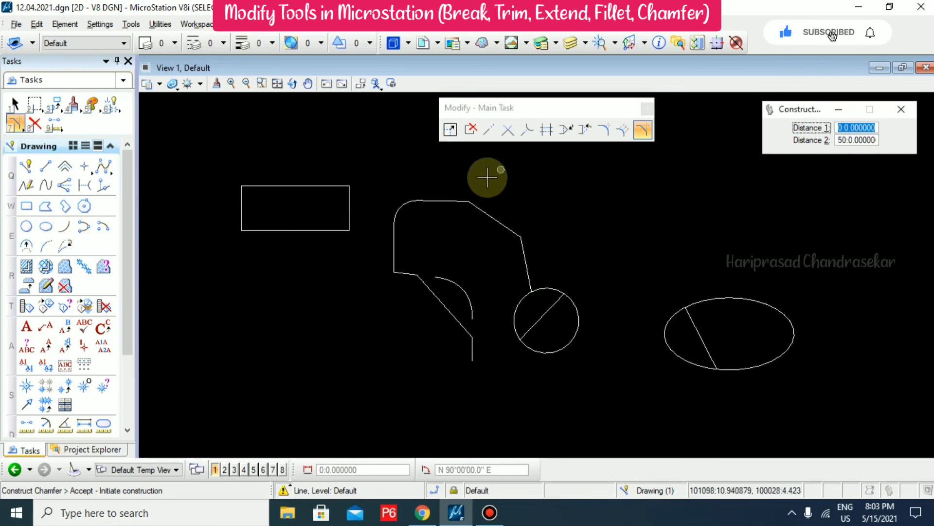